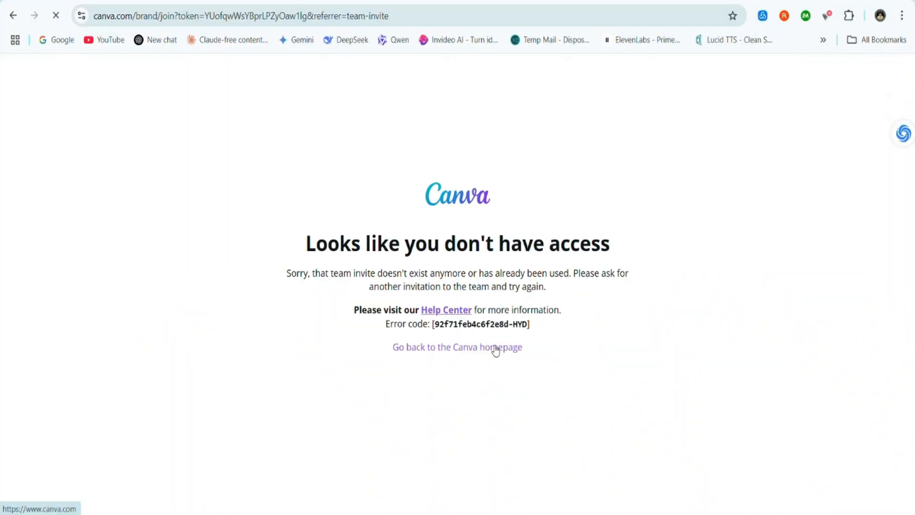
Go to the Canva homepage and create a new YouTube Thumbnail design.
click(494, 347)
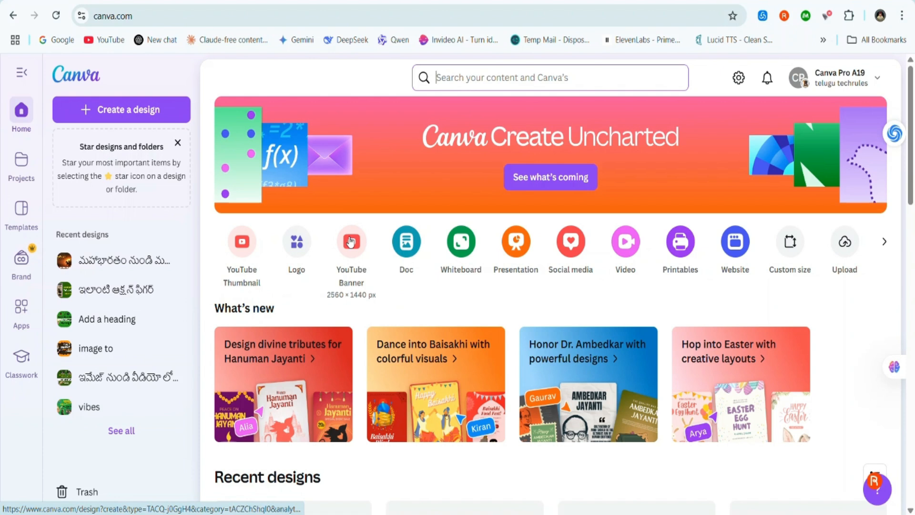
click(255, 256)
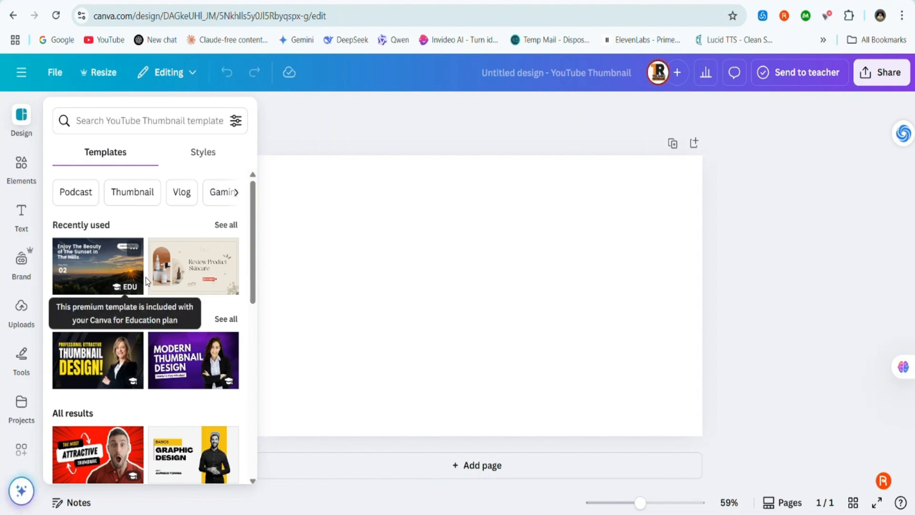
Search the thumbnail templates for "cooking" and apply the "How to Make Paneer Butter Masala" template.
scroll(150, 279, down, 15)
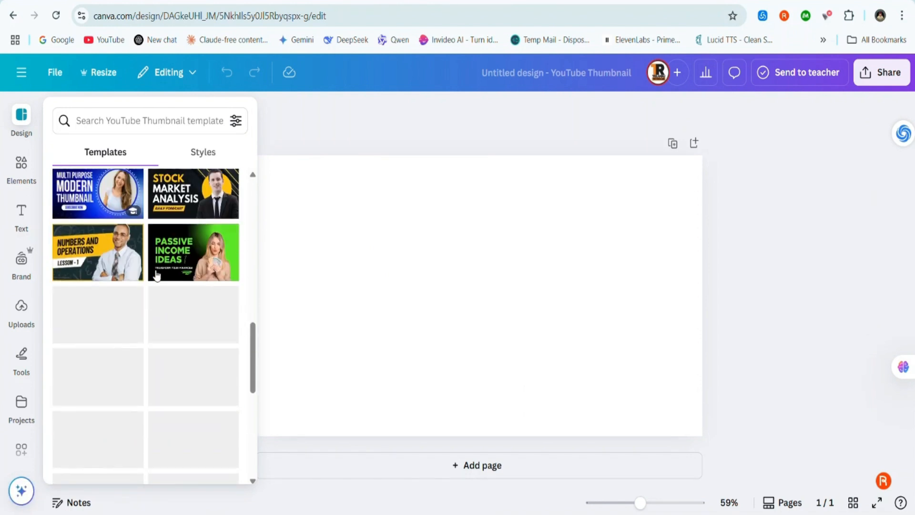
scroll(155, 312, up, 15)
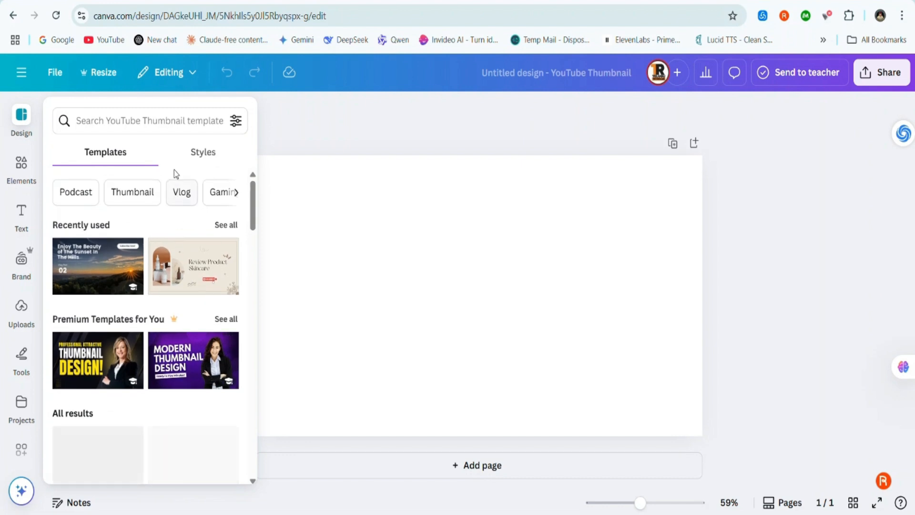
click(165, 123)
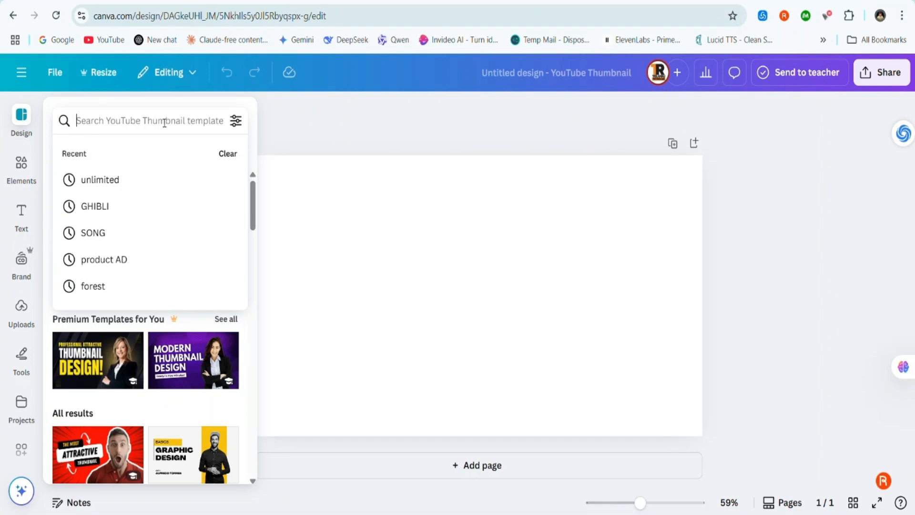
text(cooking)
key(Return)
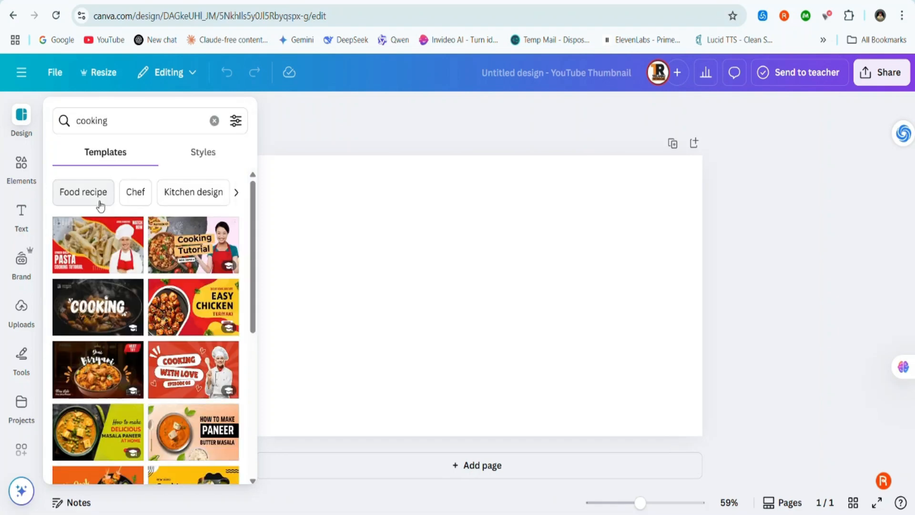
scroll(105, 380, down, 5)
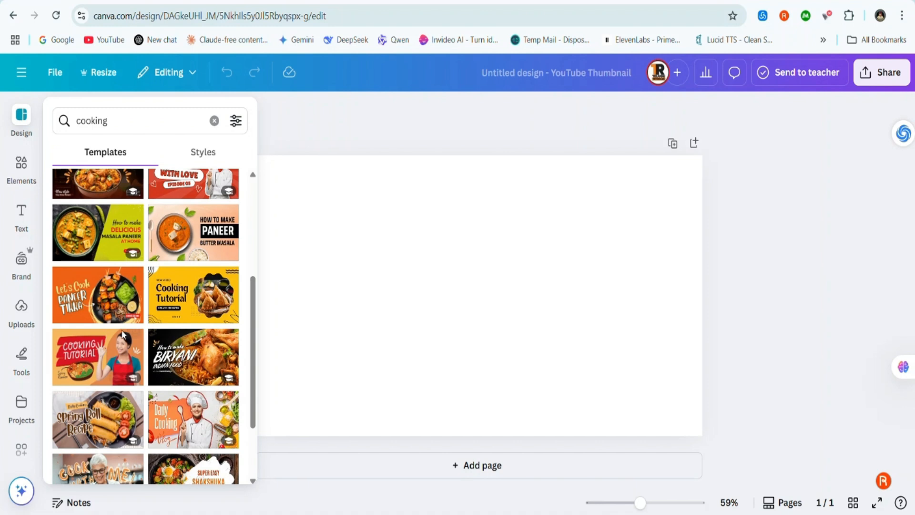
click(186, 238)
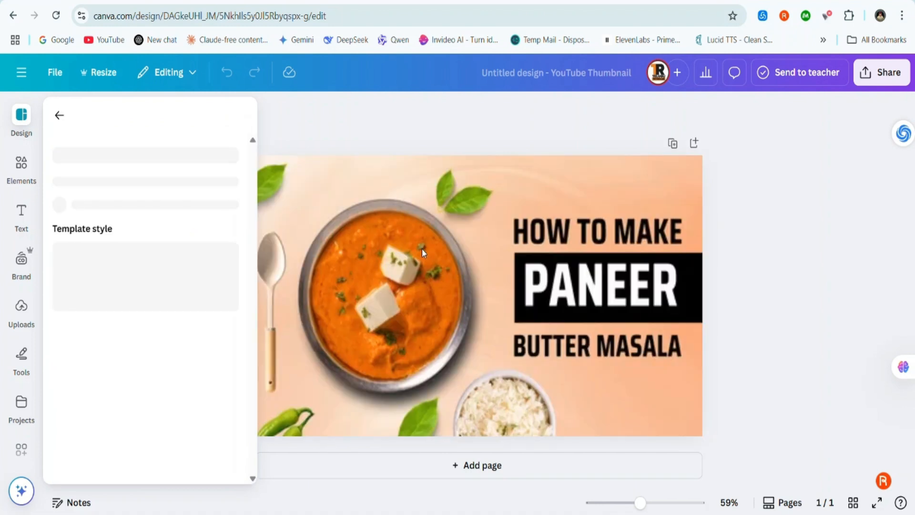
click(422, 253)
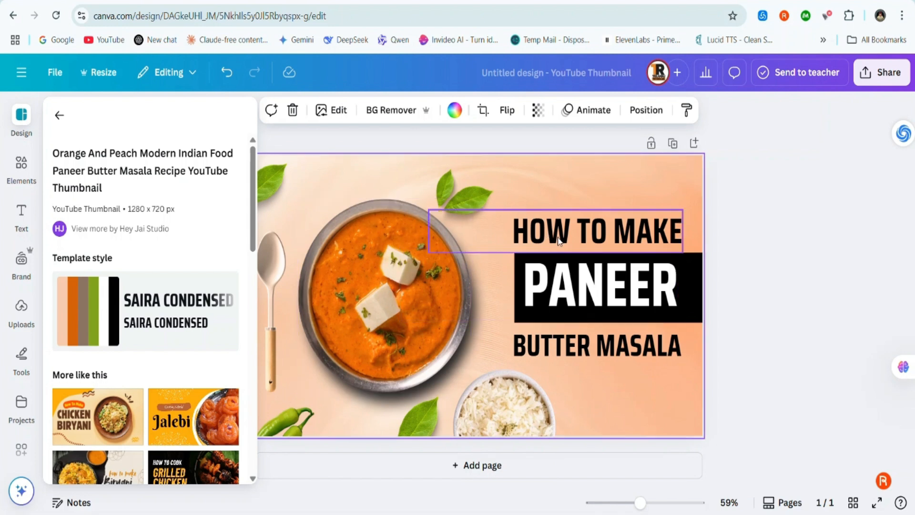
Change the font of the "HOW TO MAKE" text to Ramabhadra.
click(586, 233)
double_click(540, 235)
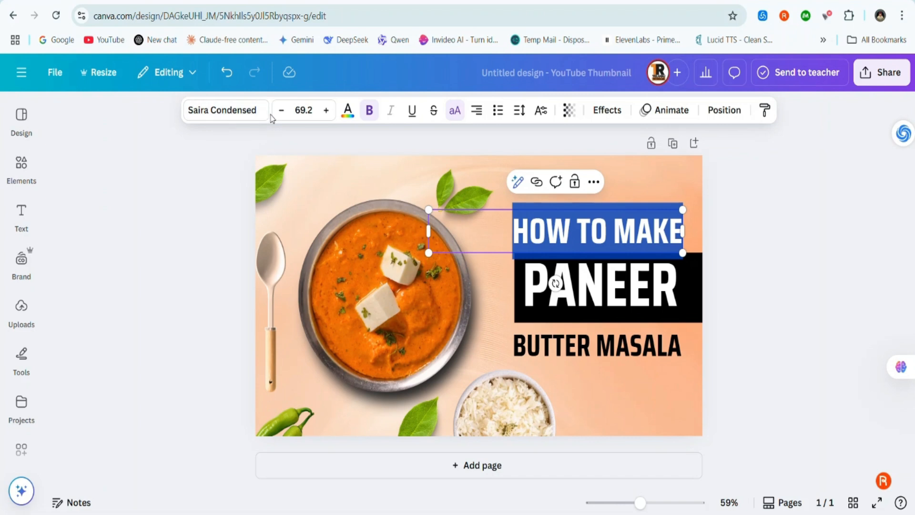
click(254, 112)
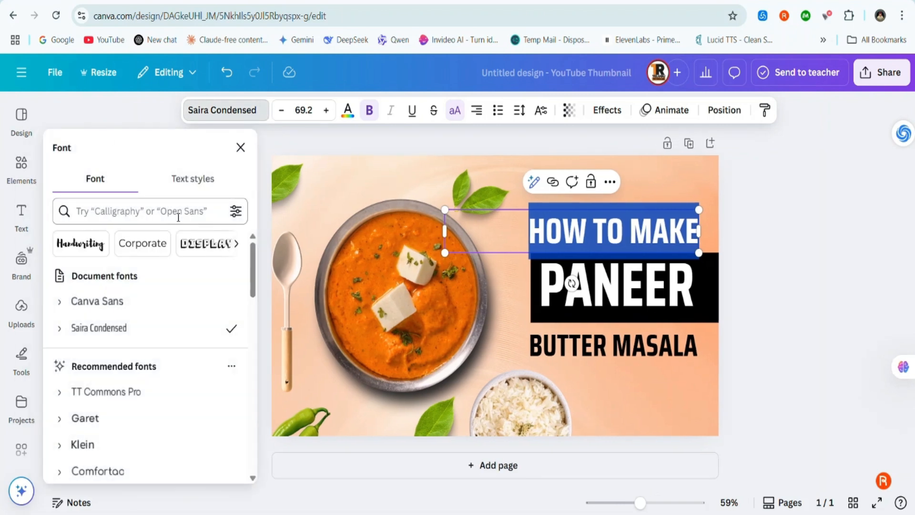
click(152, 211)
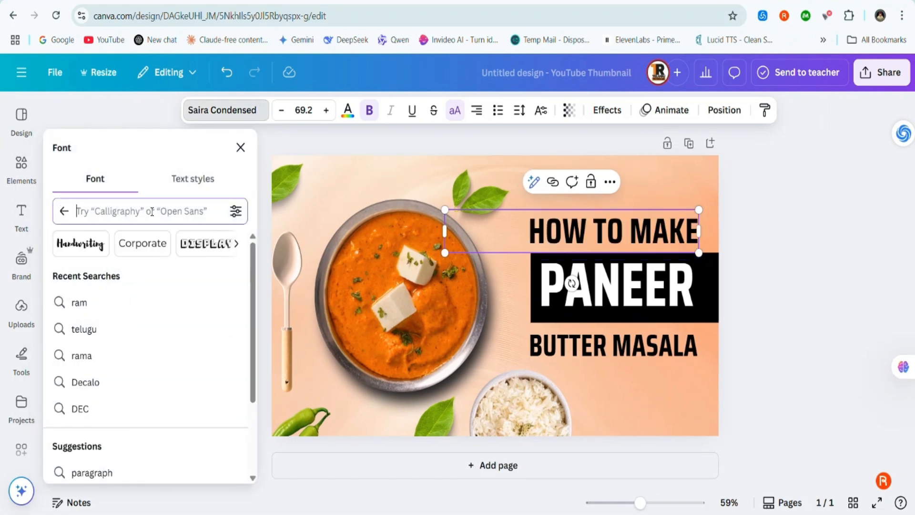
text(ra)
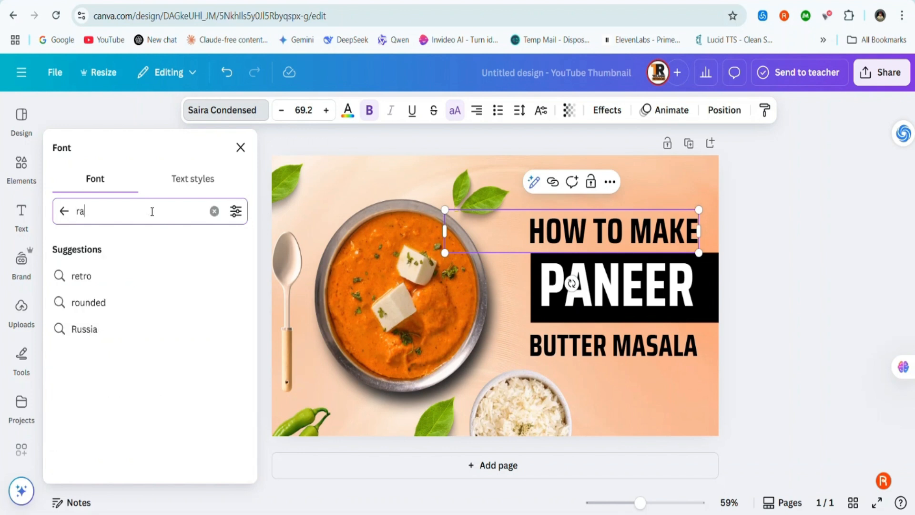
text(mab)
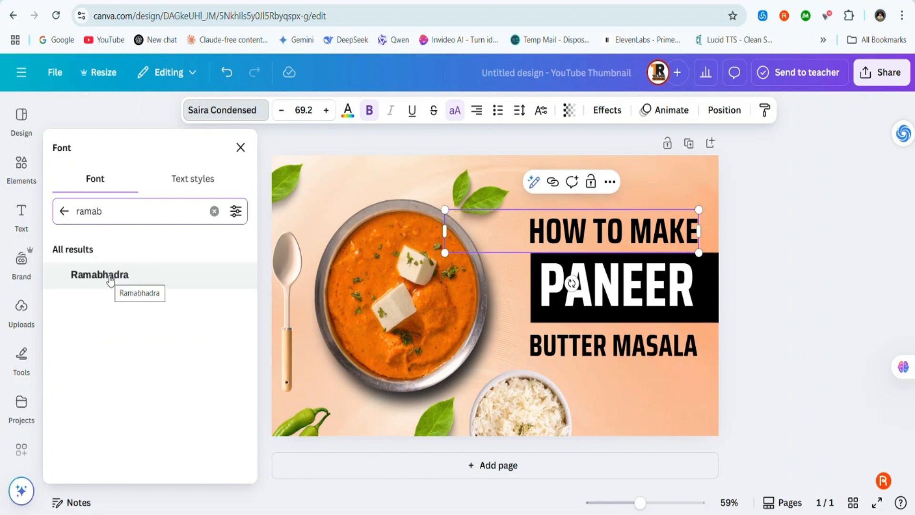
click(107, 278)
drag(557, 236, 696, 240)
key(Escape)
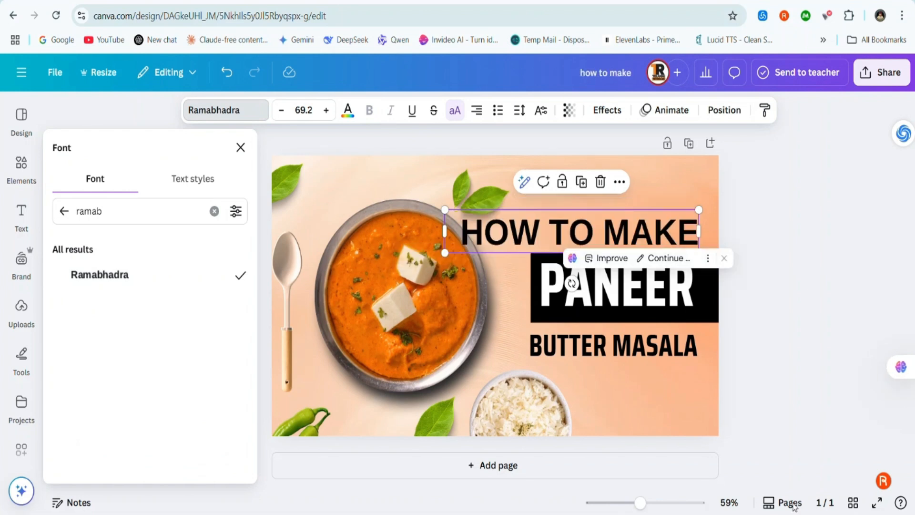
Switch the keyboard layout to Telugu and replace the "HOW TO MAKE" text with "ఈజీ గా చేయగలిగే".
key(super+space)
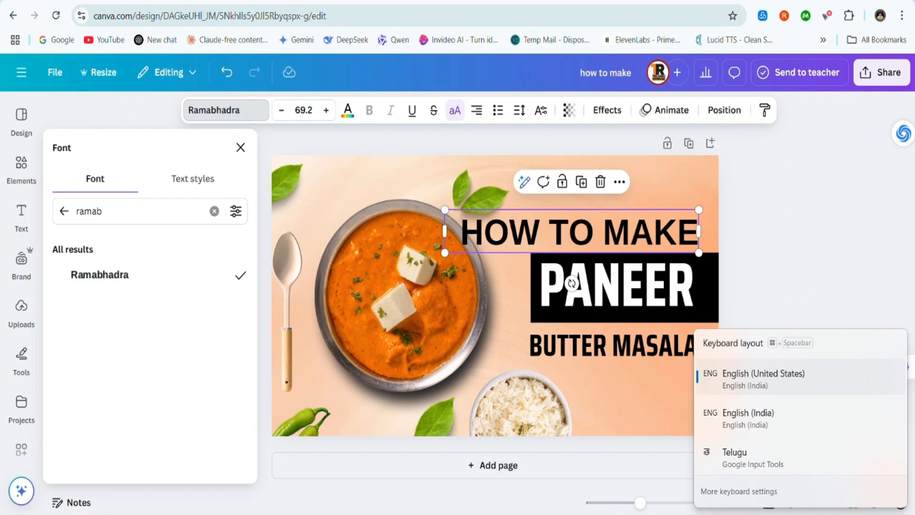
click(734, 457)
click(498, 231)
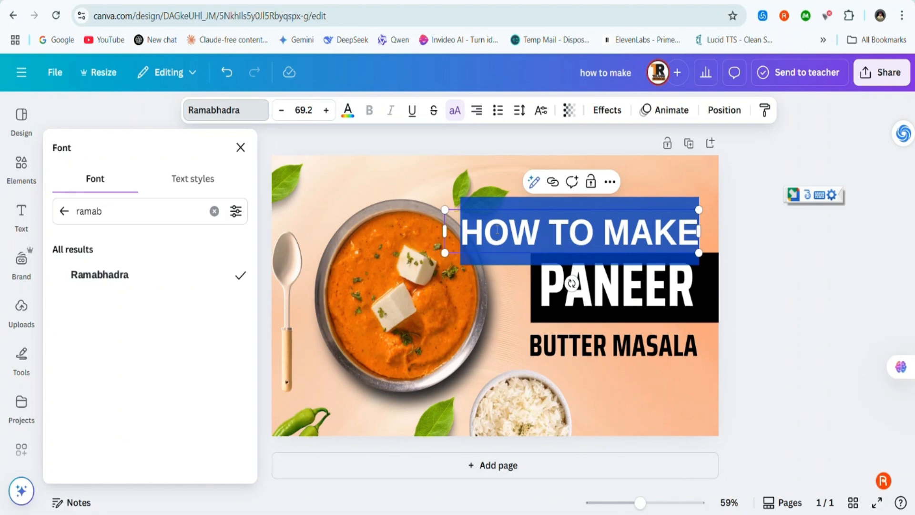
text(ఈజీ గా చేయగలిగే)
key(Escape)
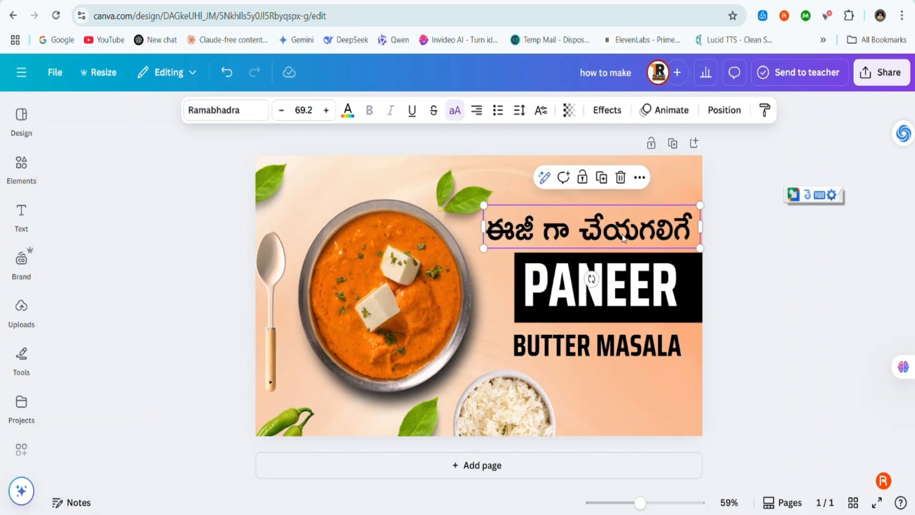
Duplicate the Telugu heading as a smaller line below "BUTTER MASALA" and change the copy's text to "ప్రాసెస్ మీకోసం".
click(602, 177)
drag(600, 229, 597, 377)
double_click(597, 379)
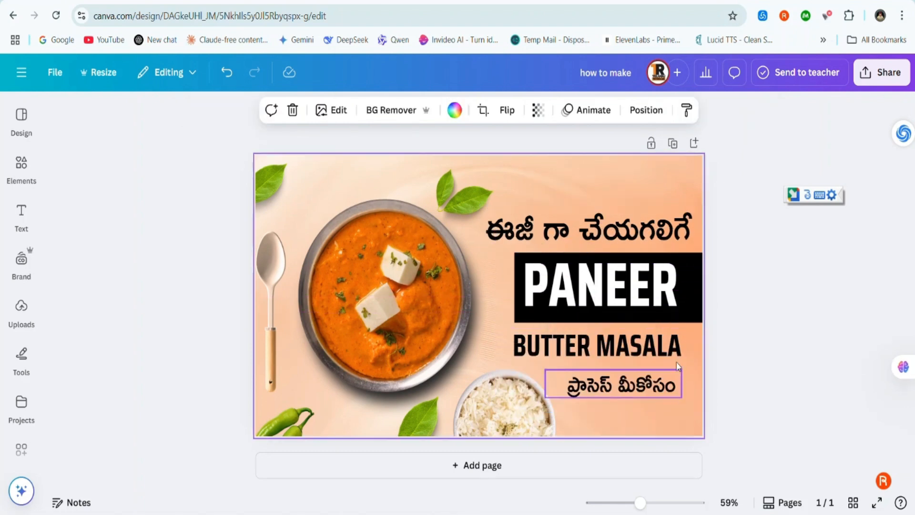
Recolor the "ఈజీ గా చేయగలిగే" heading with the dark orange from the curry photo's colors.
click(667, 232)
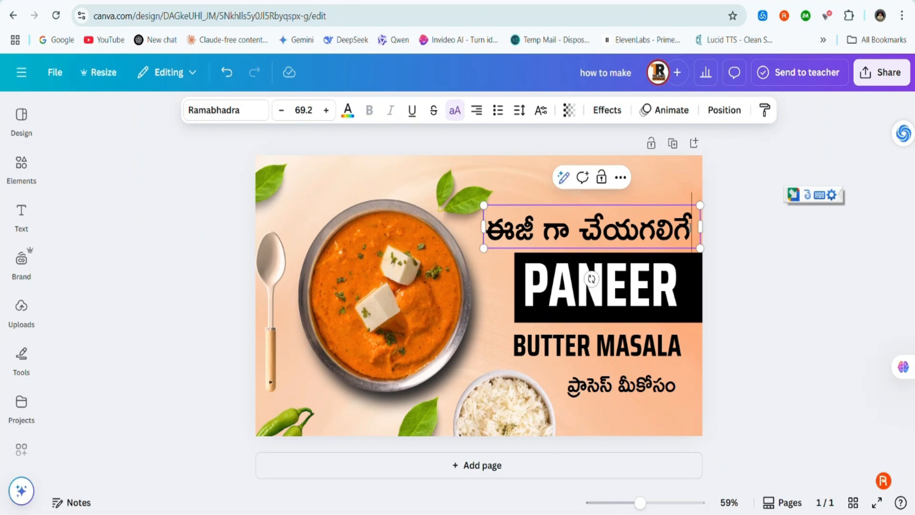
key(ctrl+a)
click(347, 111)
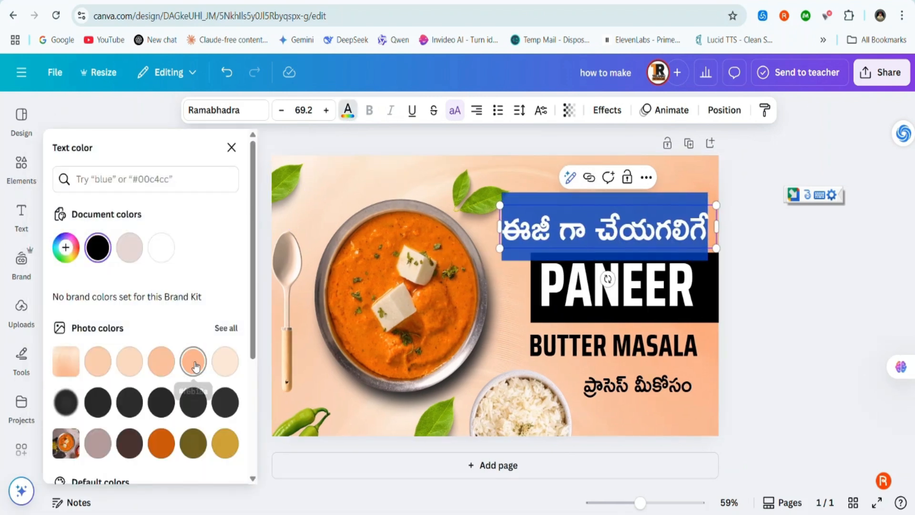
scroll(191, 409, down, 1)
click(162, 377)
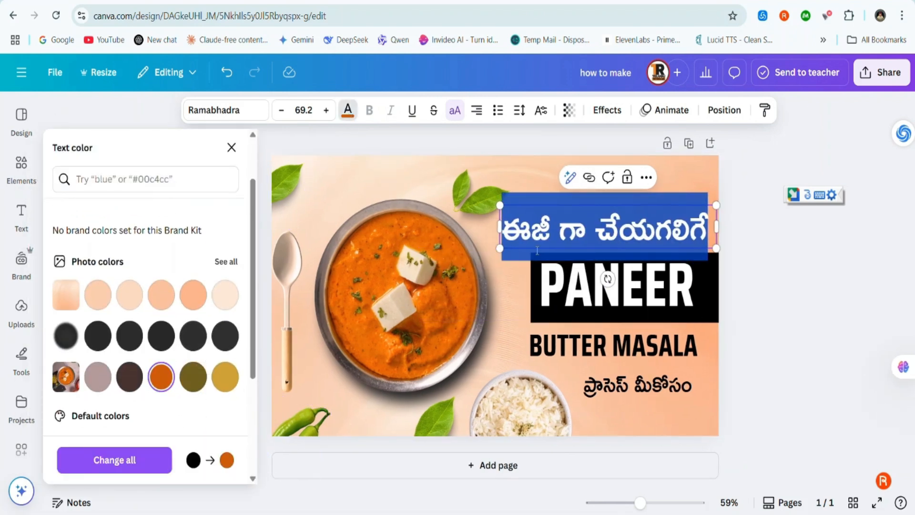
click(494, 294)
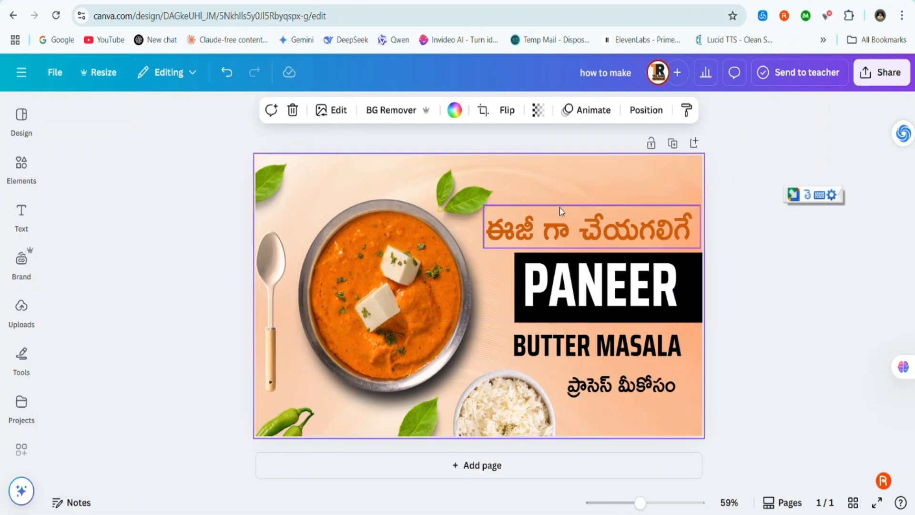
Search the graphics for "food" and add the hand sprinkling seasoning, small, above the Telugu heading.
click(20, 165)
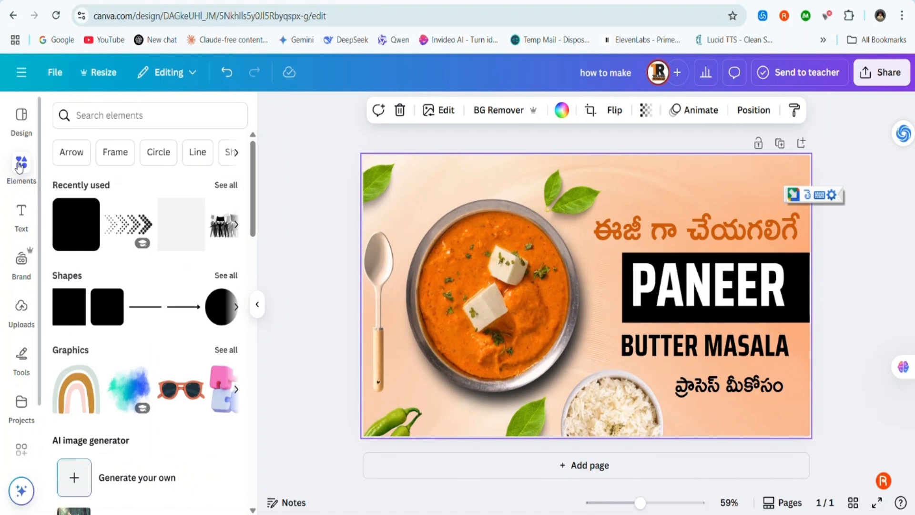
click(146, 115)
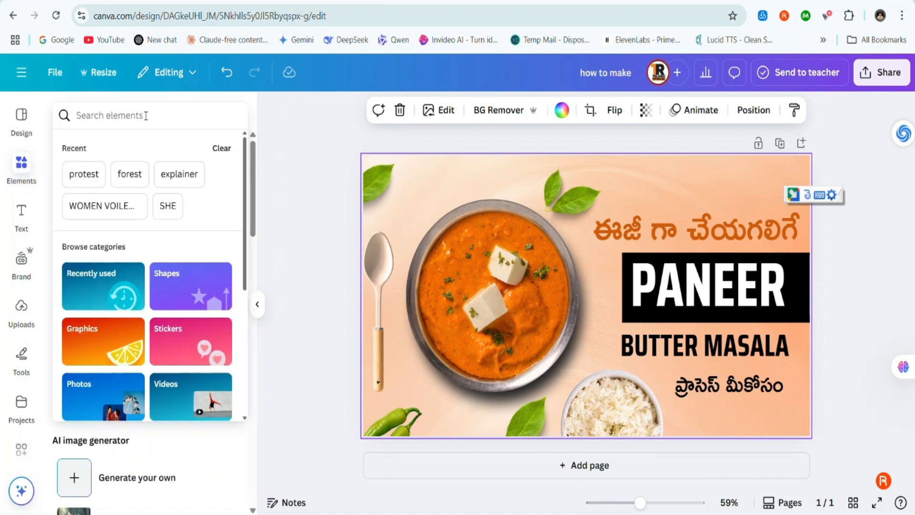
text(food)
key(Return)
click(96, 146)
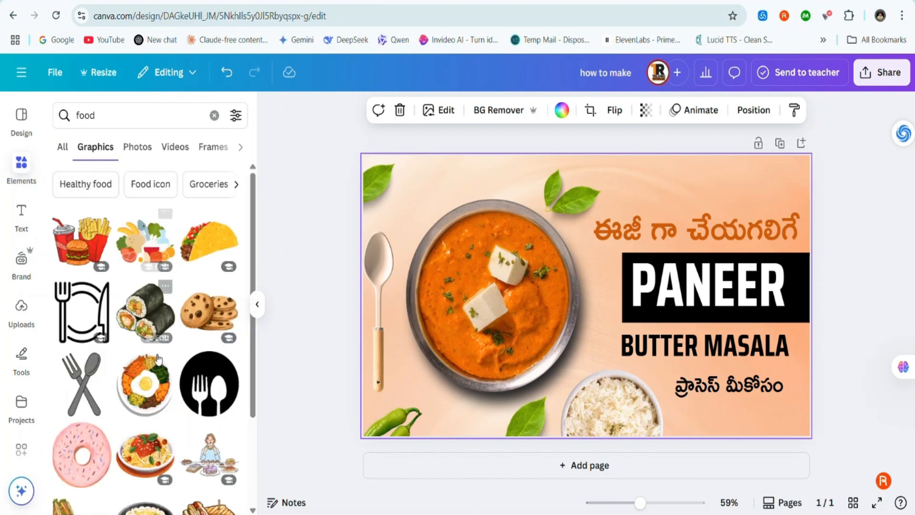
scroll(158, 358, down, 4)
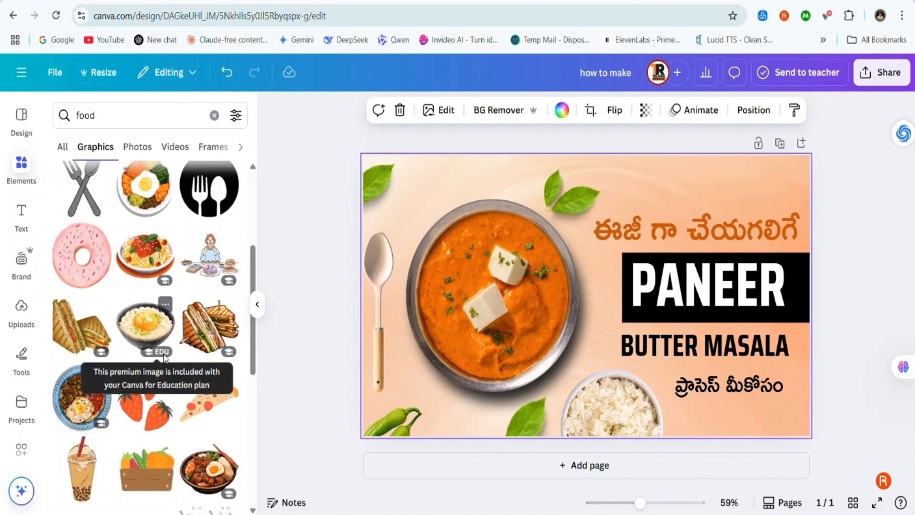
scroll(181, 363, down, 5)
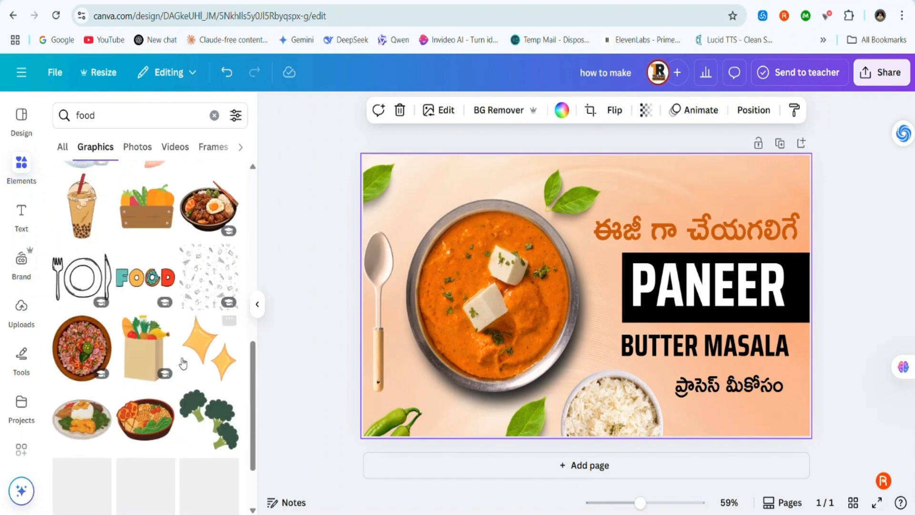
scroll(186, 338, down, 2)
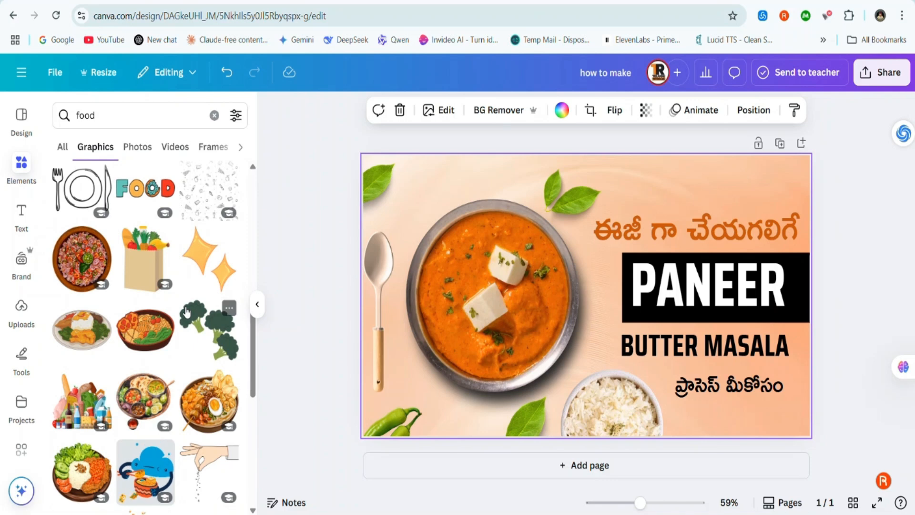
scroll(186, 311, down, 3)
click(211, 329)
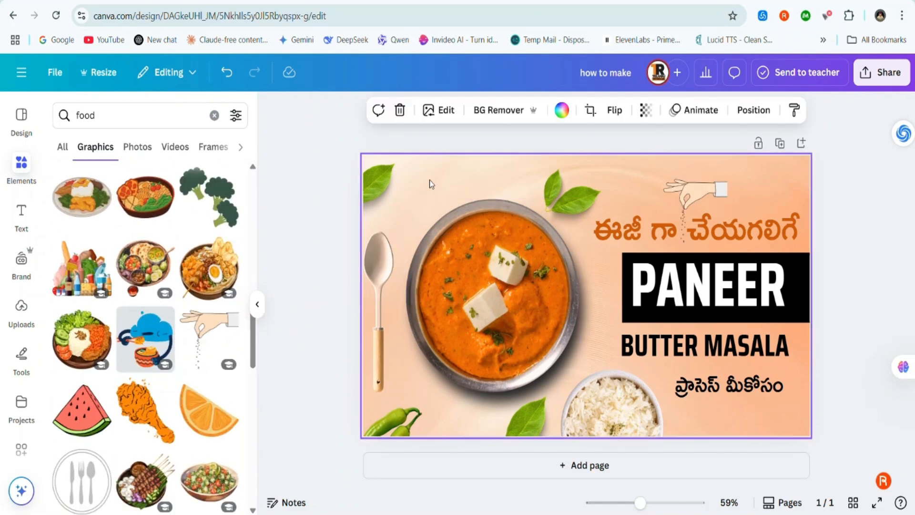
click(562, 110)
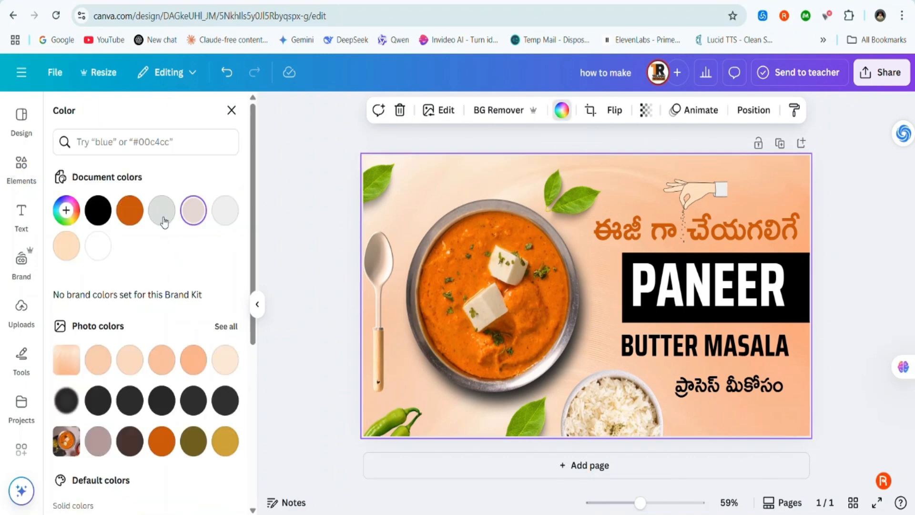
key(Escape)
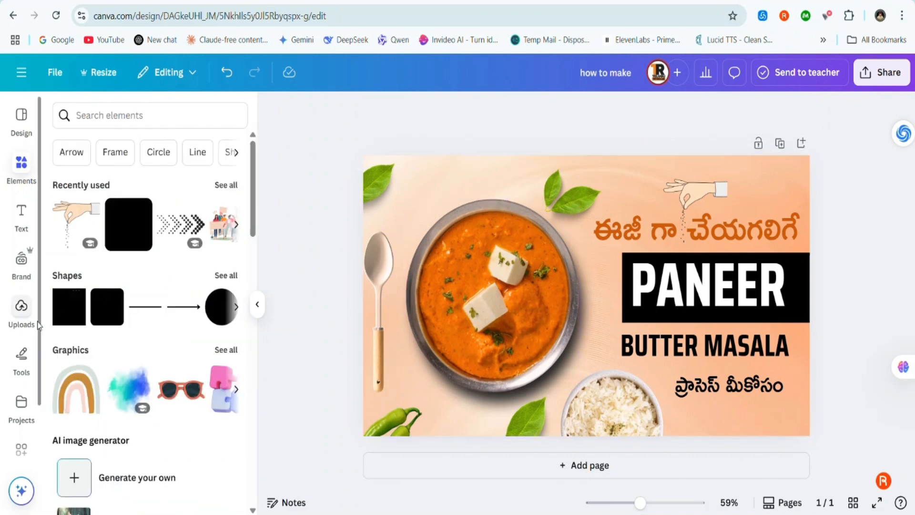
click(21, 309)
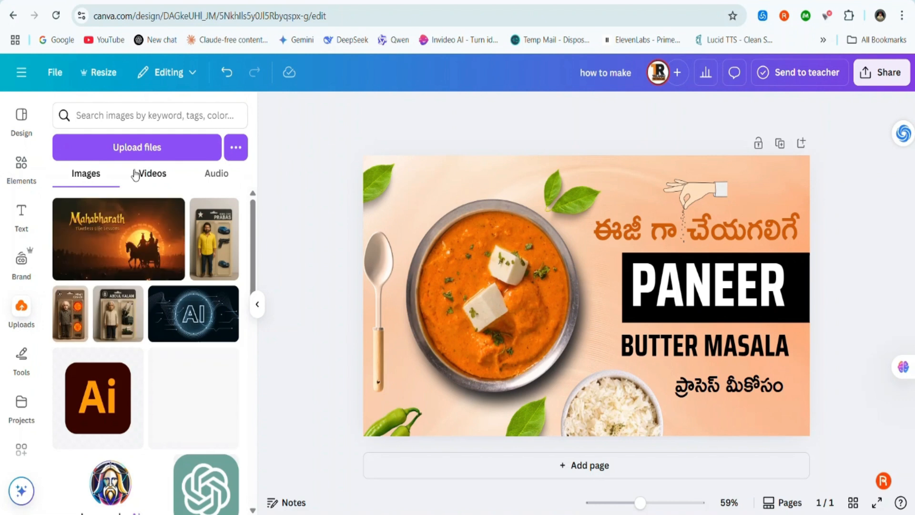
click(136, 147)
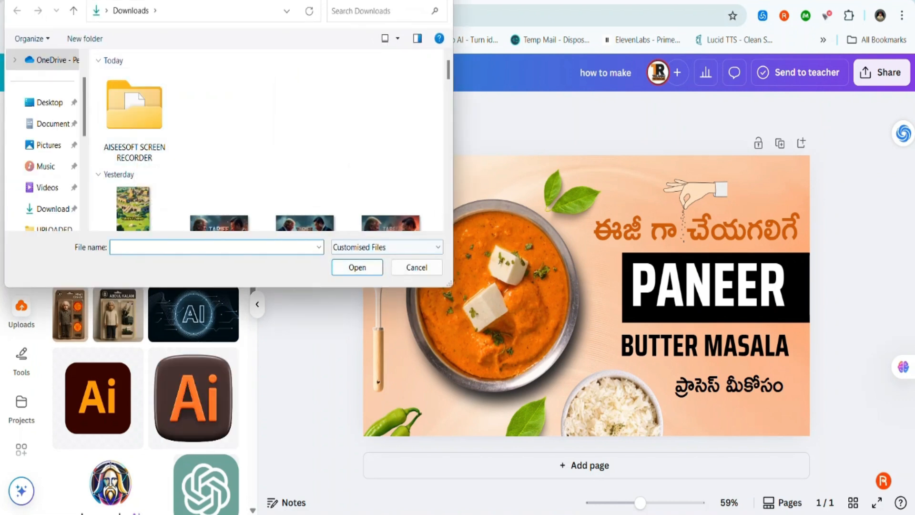
click(439, 0)
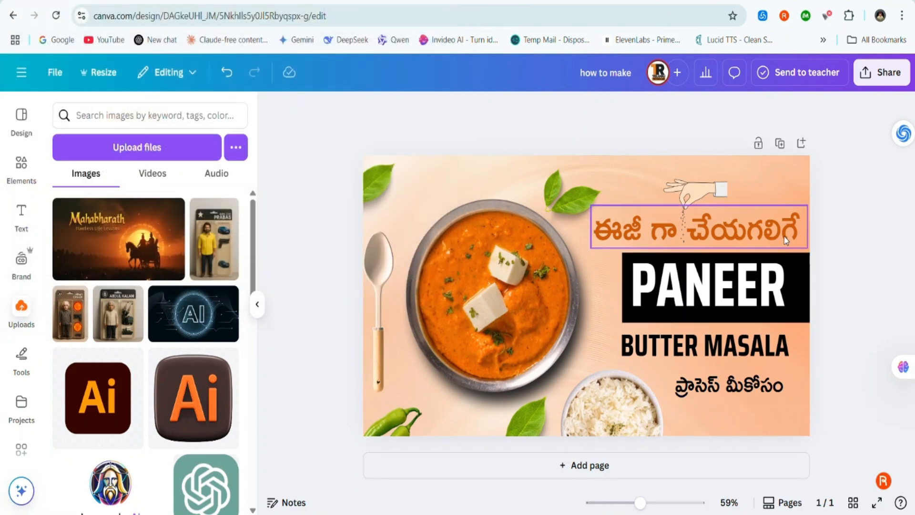
Apply the Shadow effect to the "ఈజీ గా చేయగలిగే" heading.
click(780, 233)
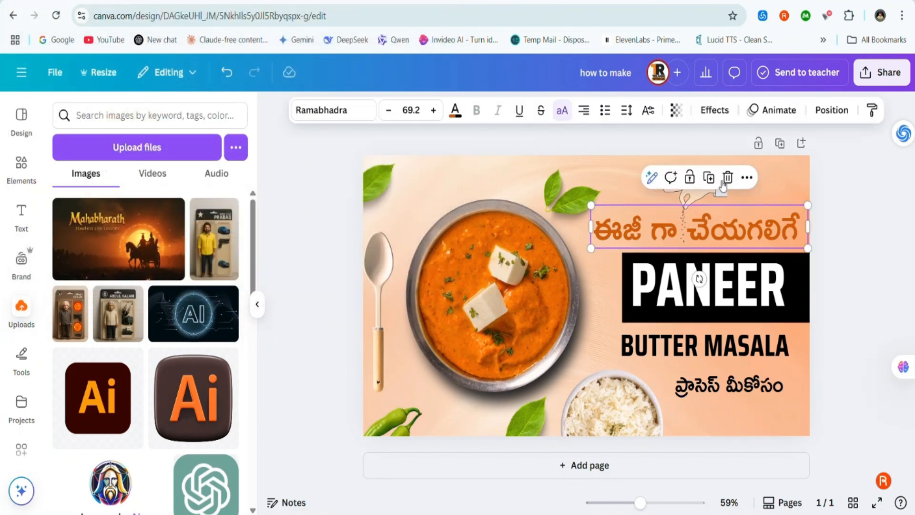
click(718, 111)
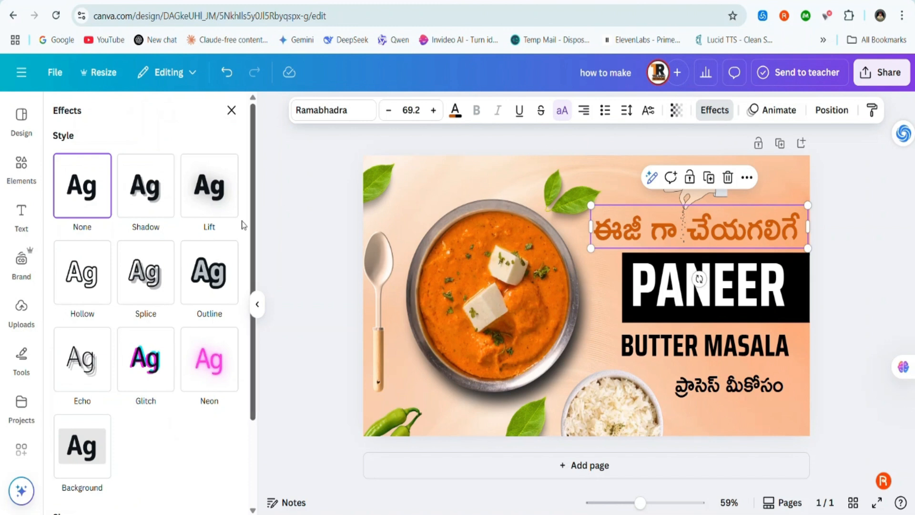
click(144, 199)
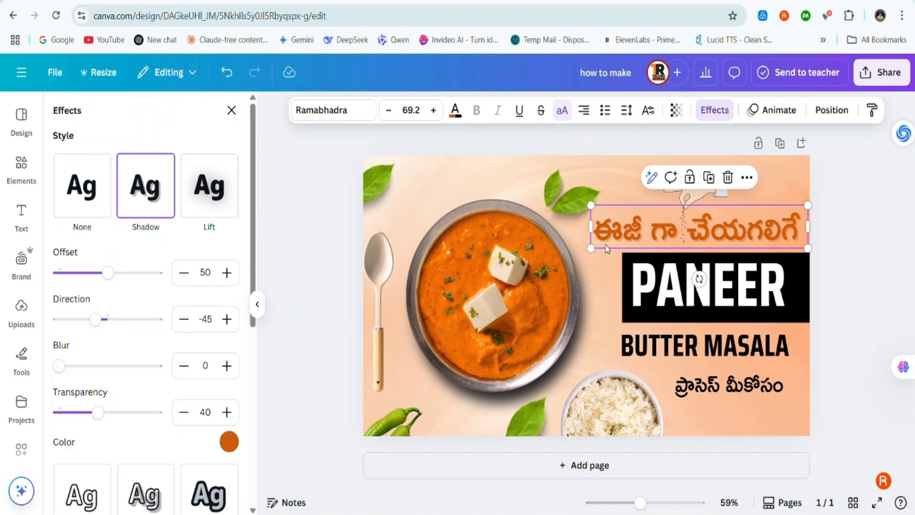
click(587, 251)
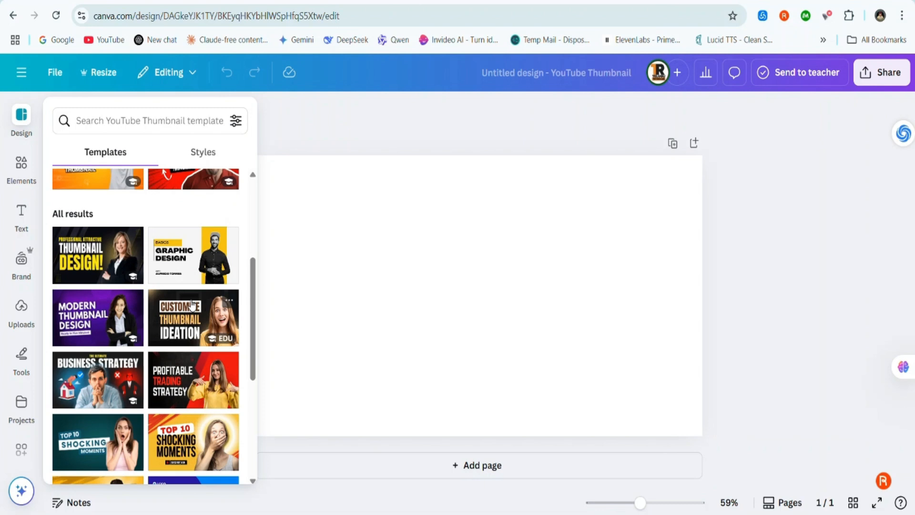
Find the brown "Power of Human Being" template among the YouTube thumbnail templates and apply it to the blank design.
scroll(192, 305, down, 9)
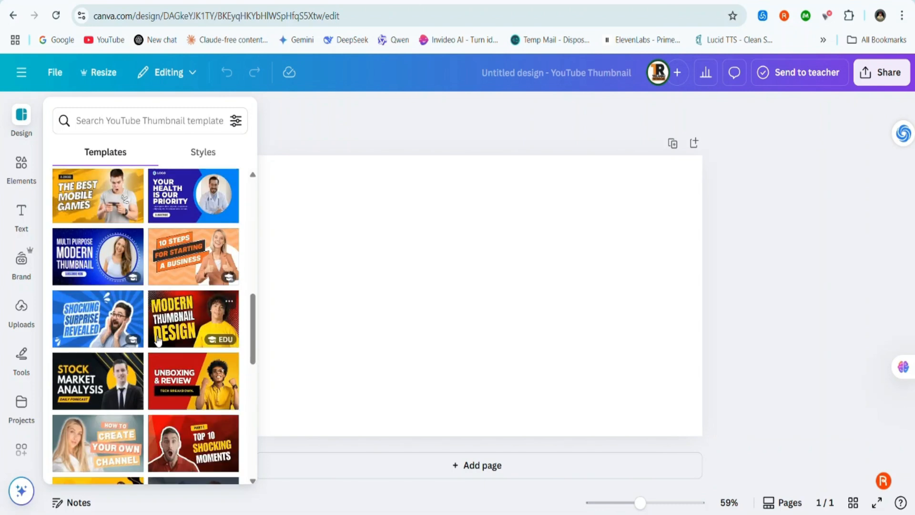
scroll(158, 339, down, 3)
scroll(158, 339, down, 1)
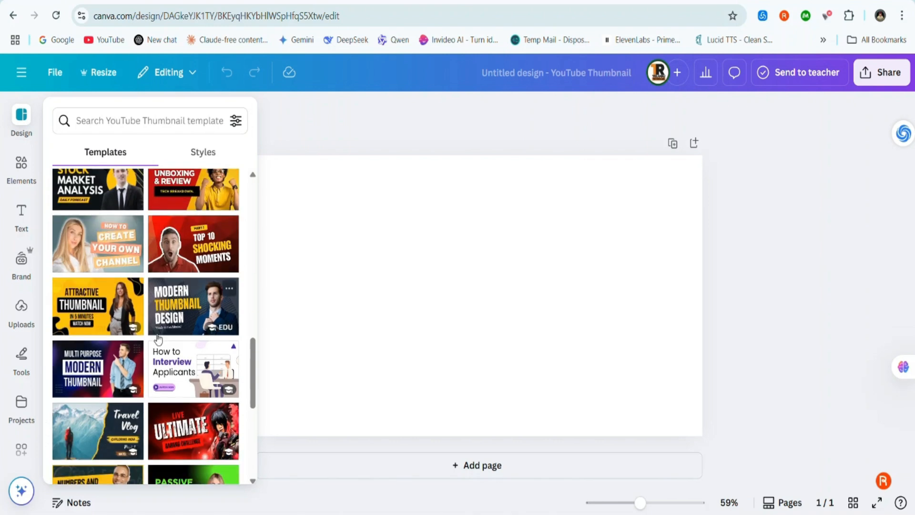
scroll(158, 340, down, 3)
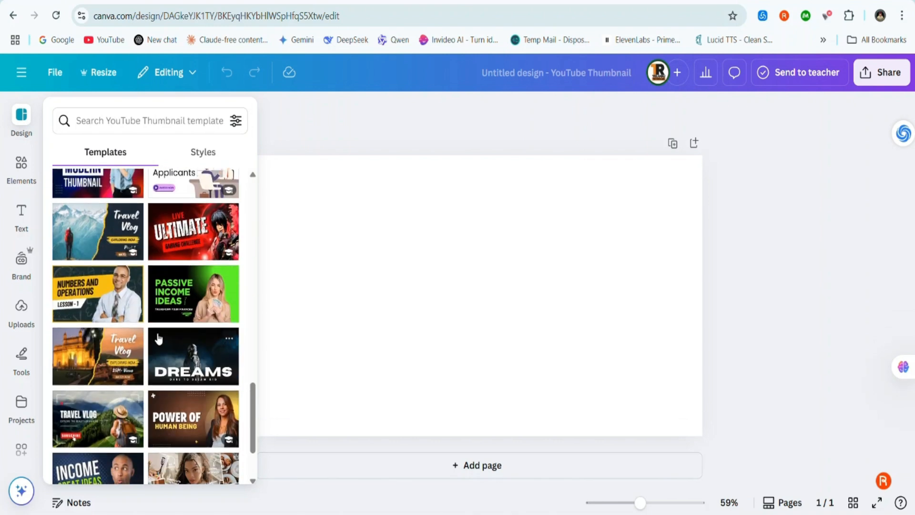
scroll(158, 339, down, 1)
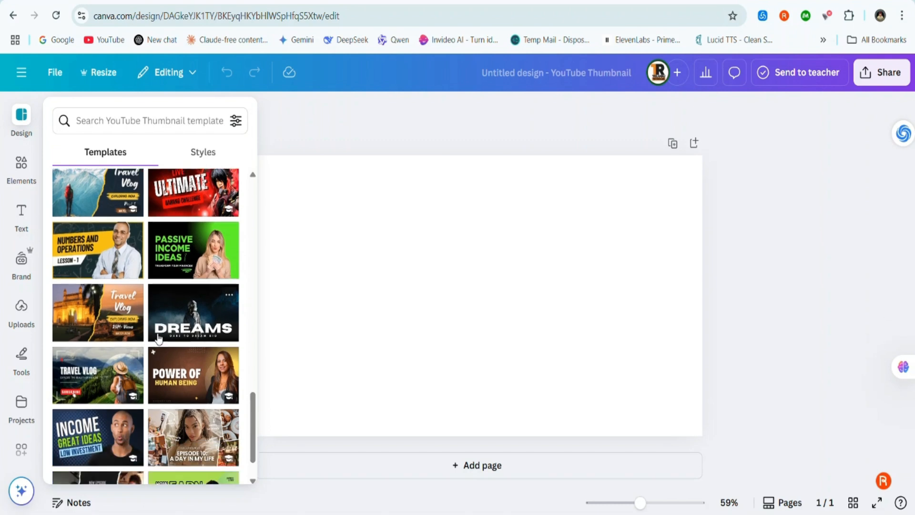
click(193, 376)
Replace "POWER OF" with "iphone 16" and "HUMAN BEING" with "new features", making the second line smaller and moving it slightly lower.
double_click(405, 287)
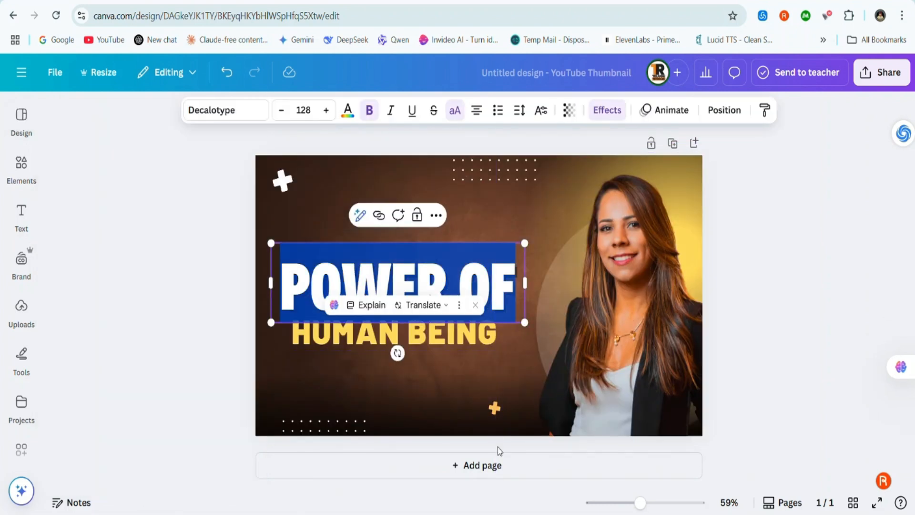
text(iphone 16)
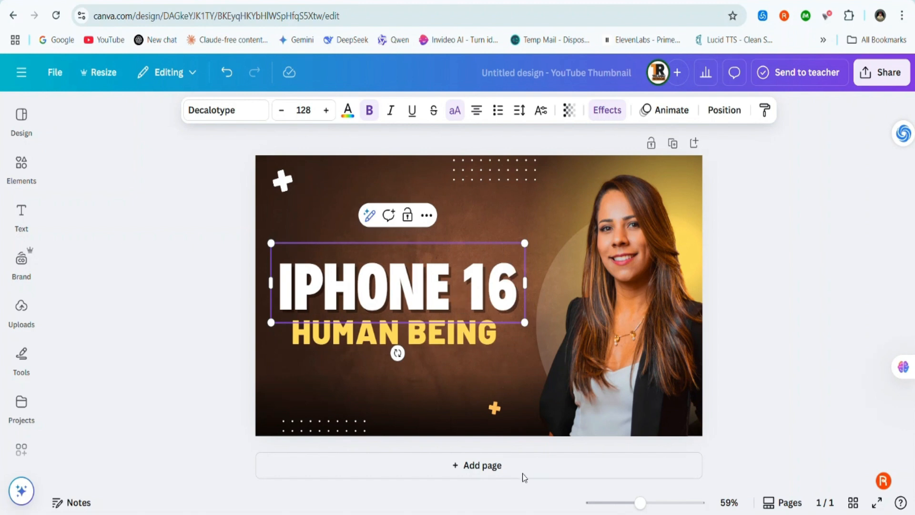
double_click(457, 341)
text(new features)
click(438, 414)
click(412, 347)
drag(505, 398, 500, 346)
drag(399, 327, 394, 354)
click(533, 329)
click(390, 253)
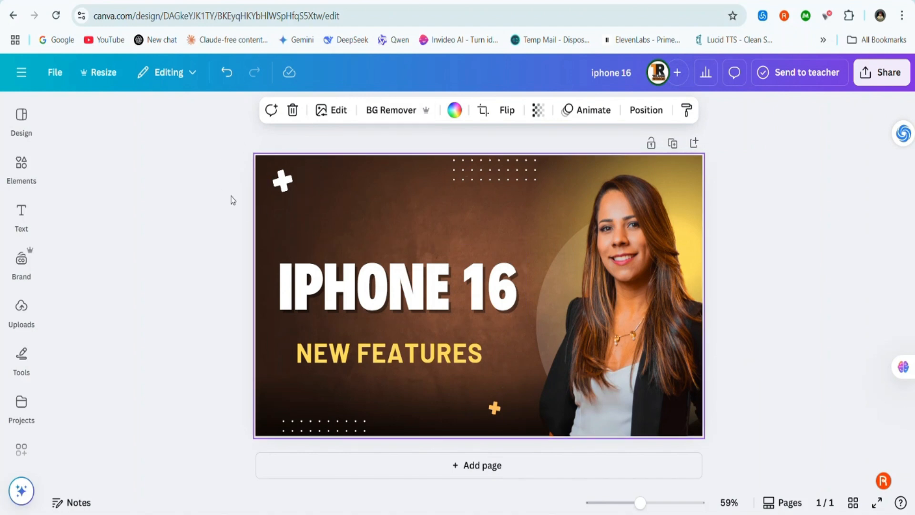
Search the elements for "iohone" and add the dark iPhone back-view graphic, small, beside "NEW FEATURES".
click(23, 166)
text(iohone)
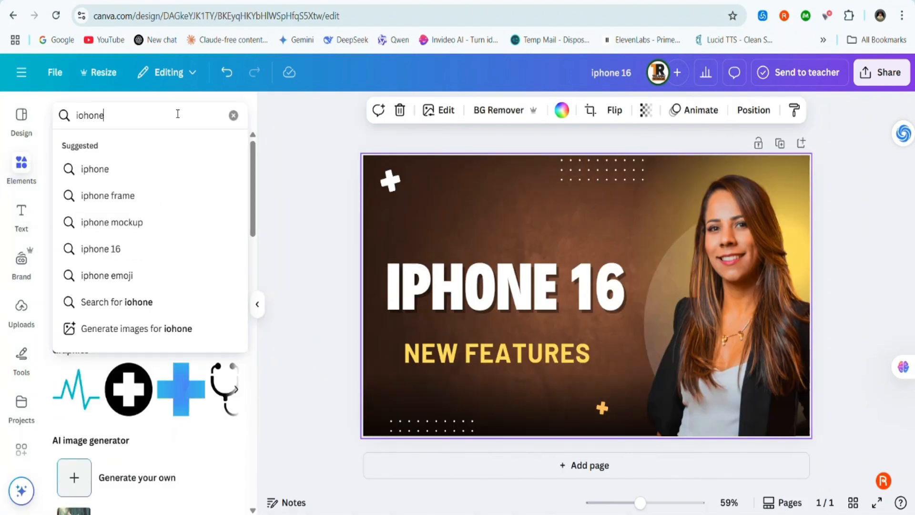
key(Return)
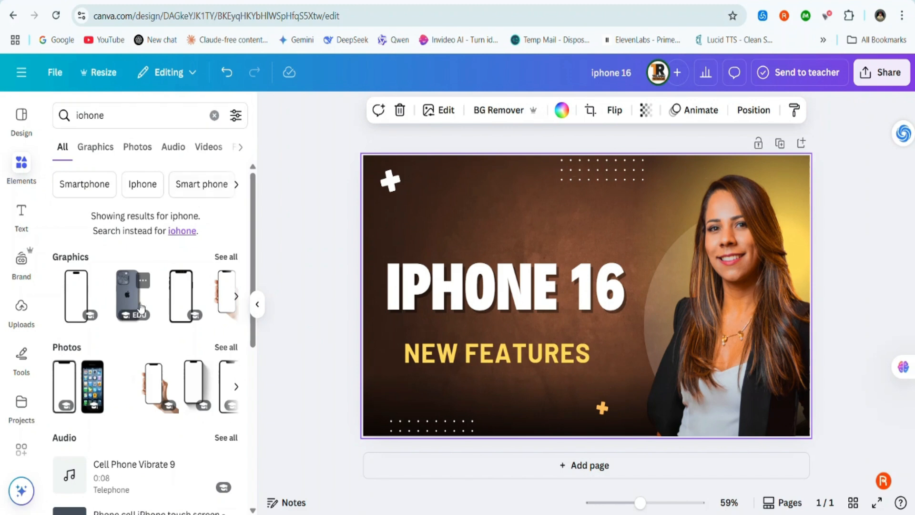
drag(133, 306, 582, 236)
drag(664, 427, 593, 283)
drag(575, 244, 620, 361)
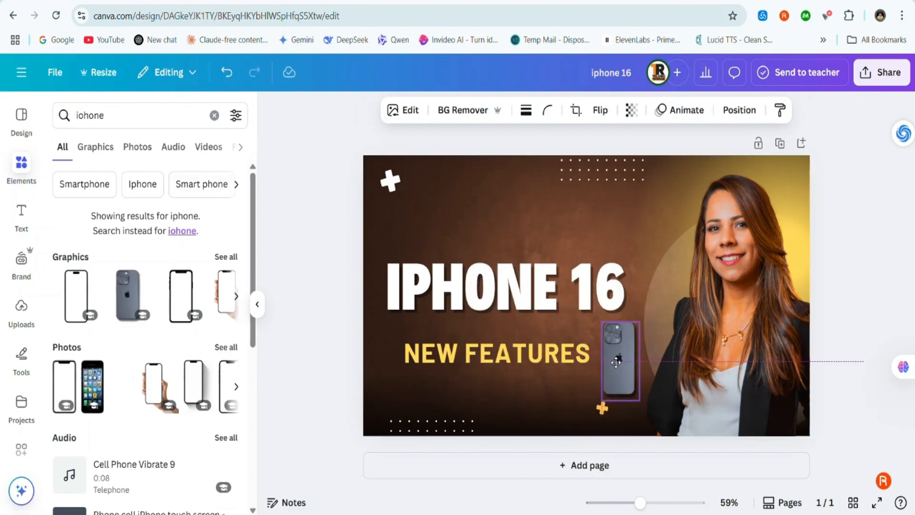
click(528, 399)
Add the black iPhone graphic with the purple screen, send it to the back behind the title and lower its opacity.
click(226, 256)
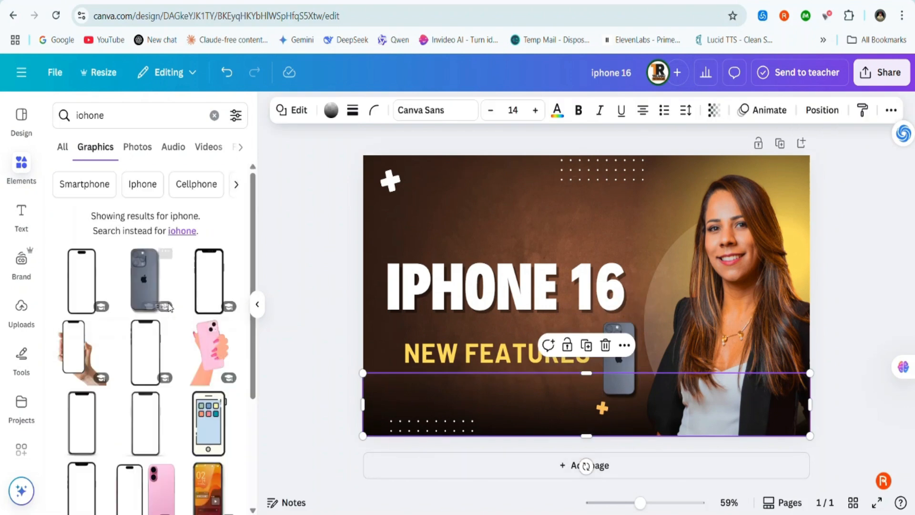
scroll(176, 334, down, 10)
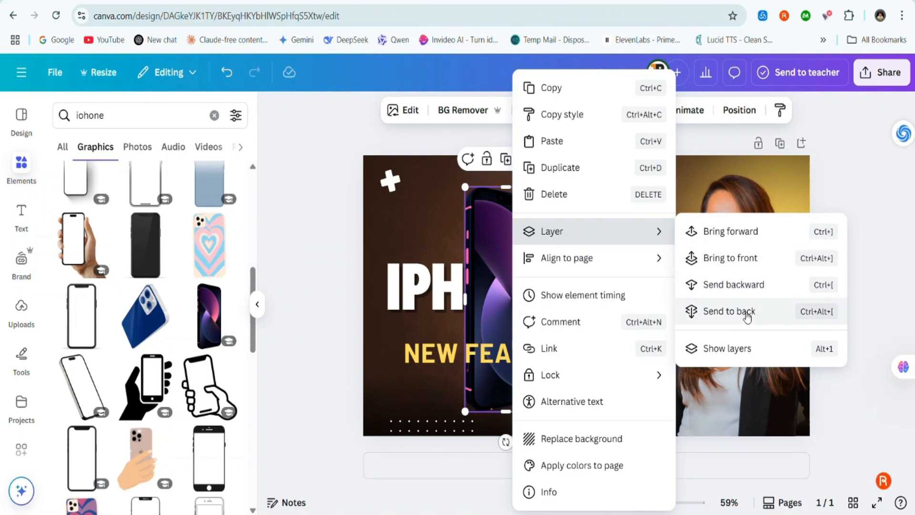
click(747, 313)
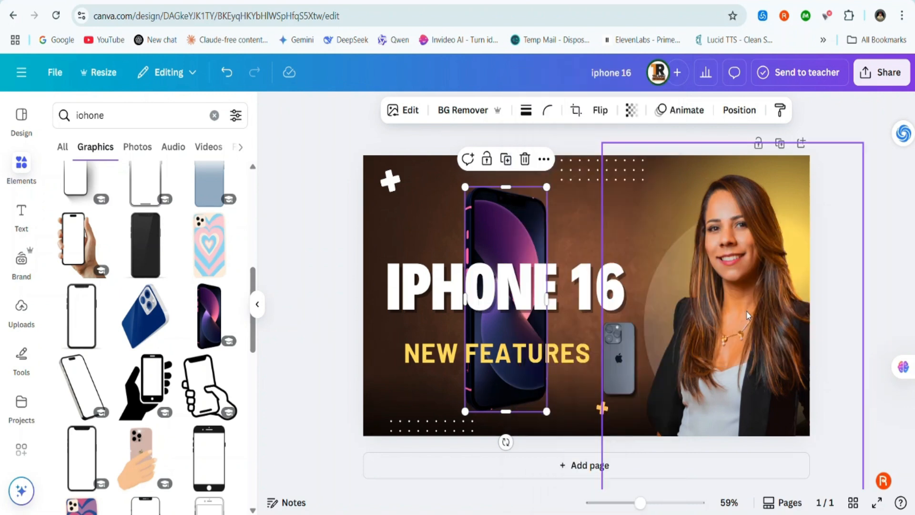
click(630, 111)
drag(650, 171, 591, 167)
click(587, 207)
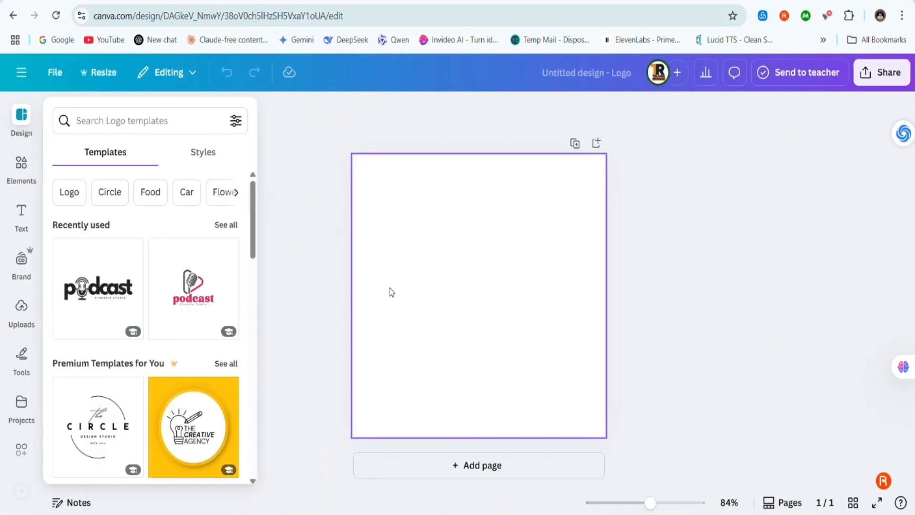
Search the logo templates for "food", apply the chef-hat "Cooking Healthy Food" logo and change its main text to "village cooking".
scroll(179, 266, down, 5)
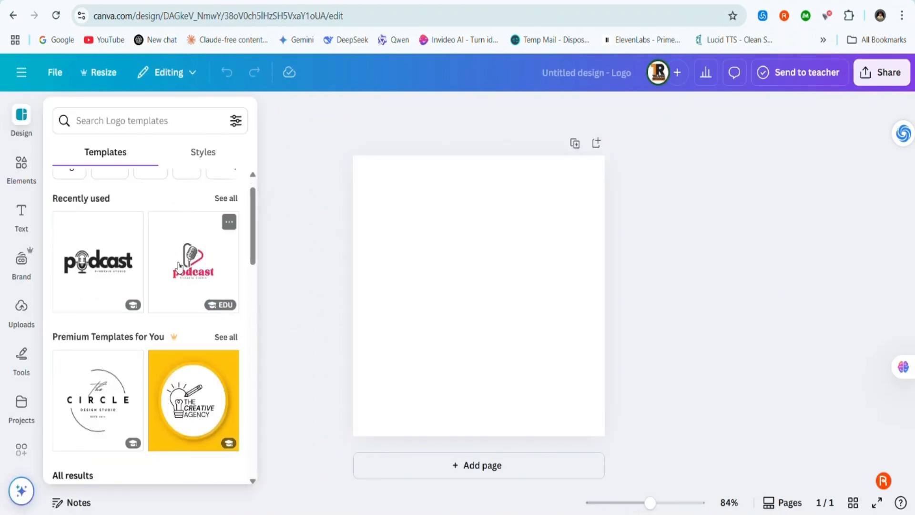
scroll(180, 267, down, 5)
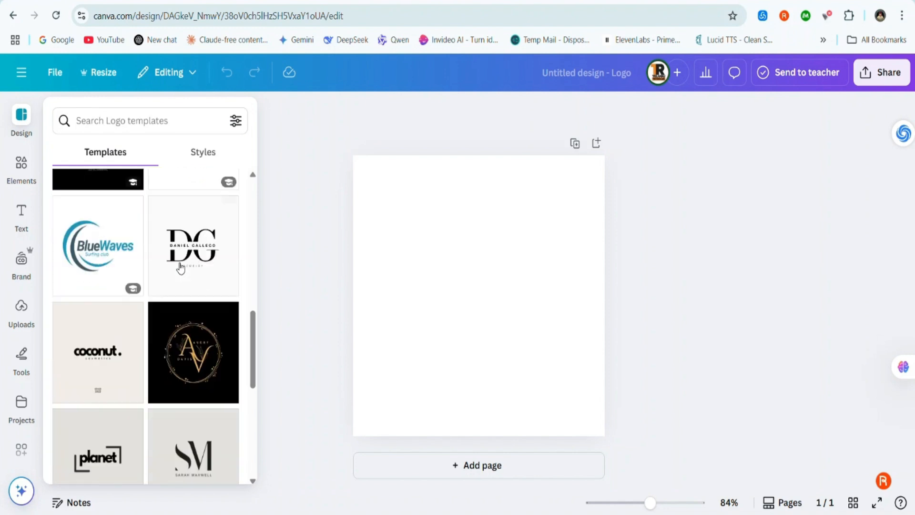
click(182, 117)
text(food)
key(Return)
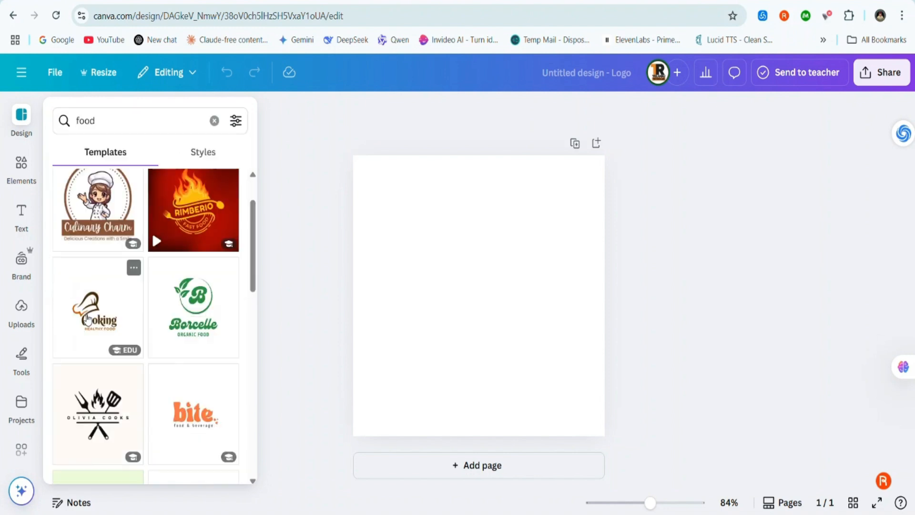
drag(344, 259, 436, 245)
Search the elements for "food" and limit the results to graphics.
click(153, 119)
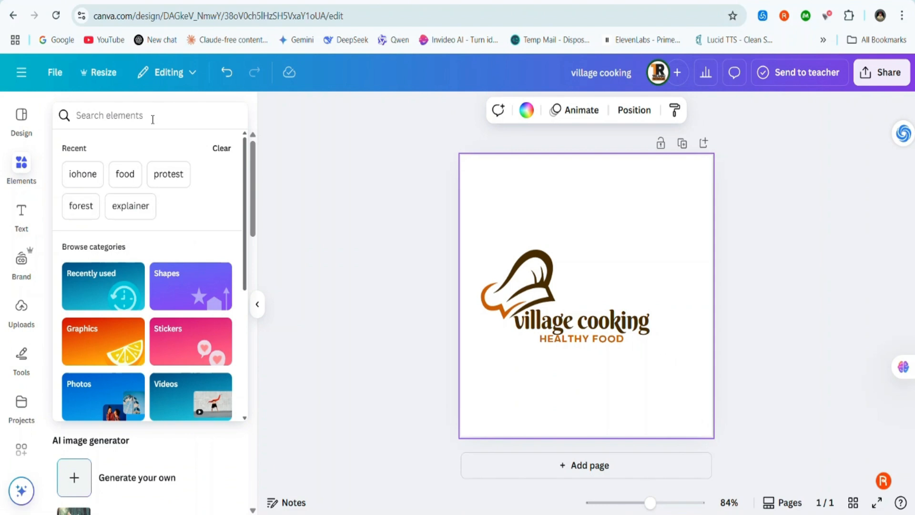
text(food)
key(Return)
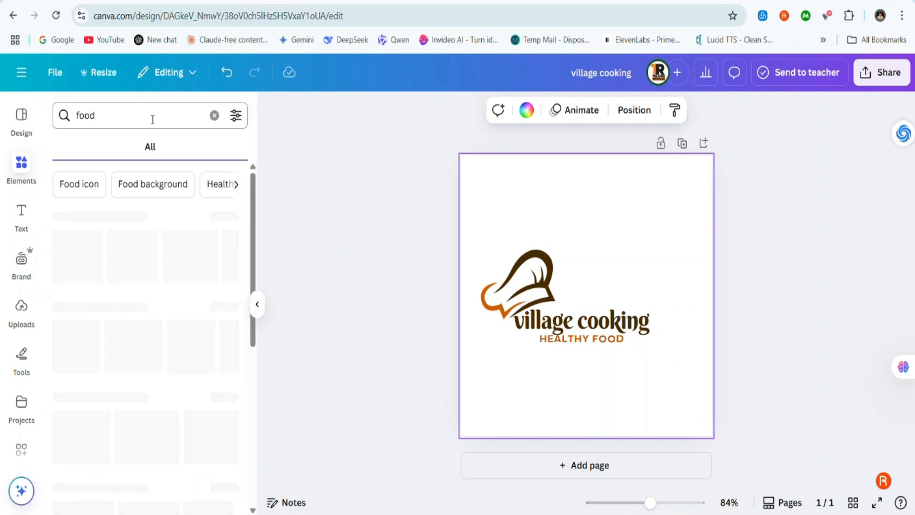
click(95, 147)
scroll(106, 299, down, 15)
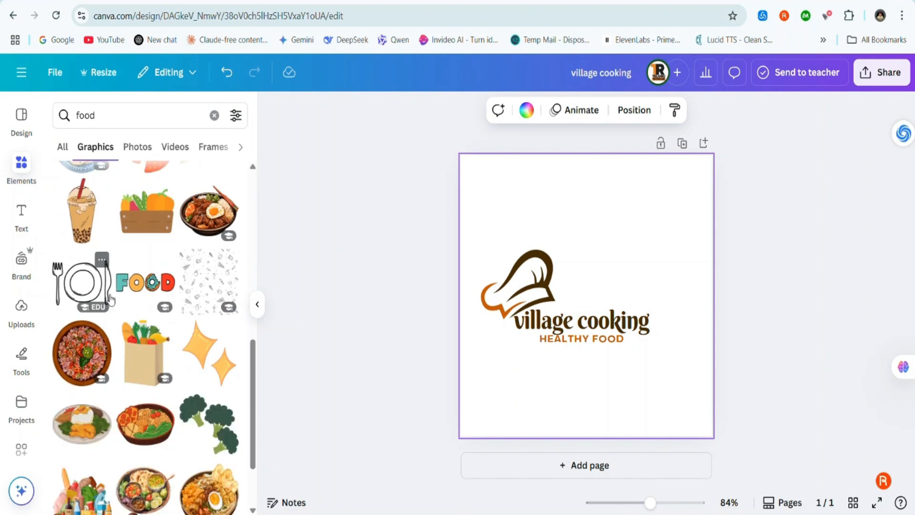
scroll(110, 300, down, 6)
drag(86, 267, 612, 381)
key(Delete)
Add the egg-topped rice bowl graphic to the "village cooking" logo and scale it down.
scroll(167, 290, down, 4)
scroll(167, 291, down, 15)
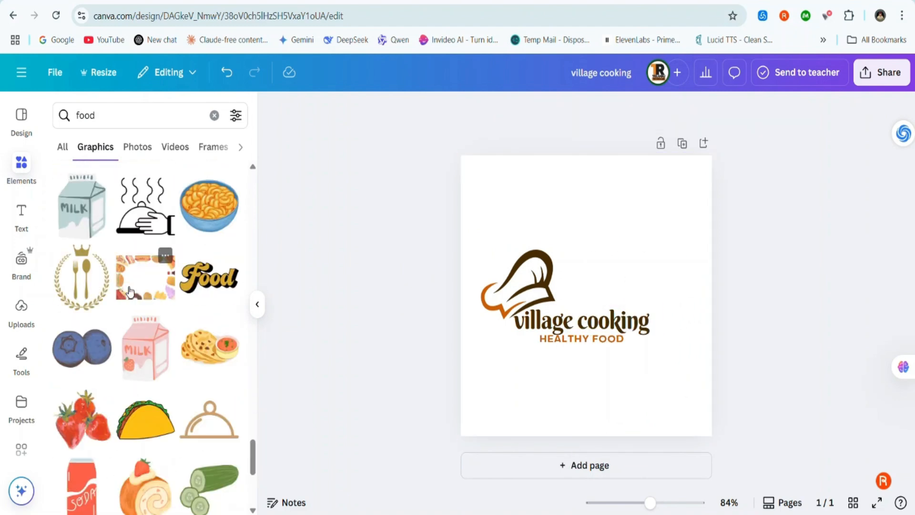
scroll(143, 305, down, 10)
scroll(163, 295, up, 20)
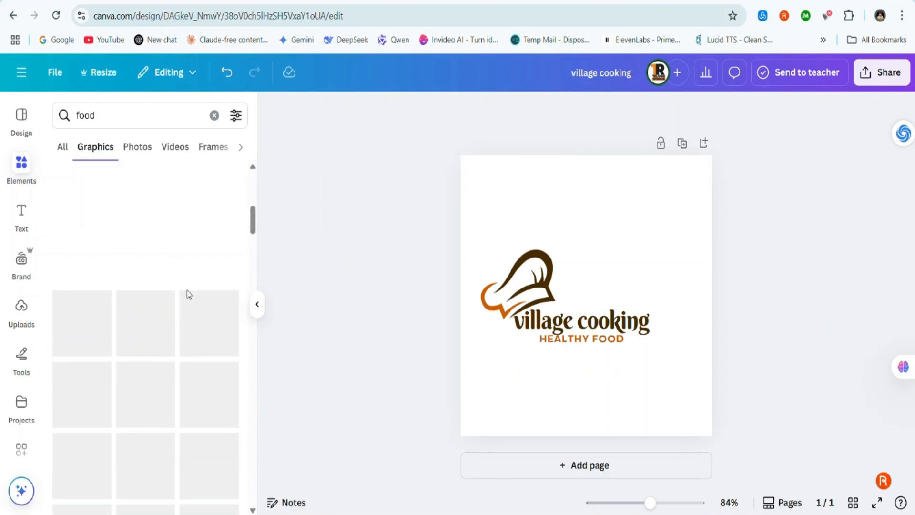
scroll(114, 391, down, 3)
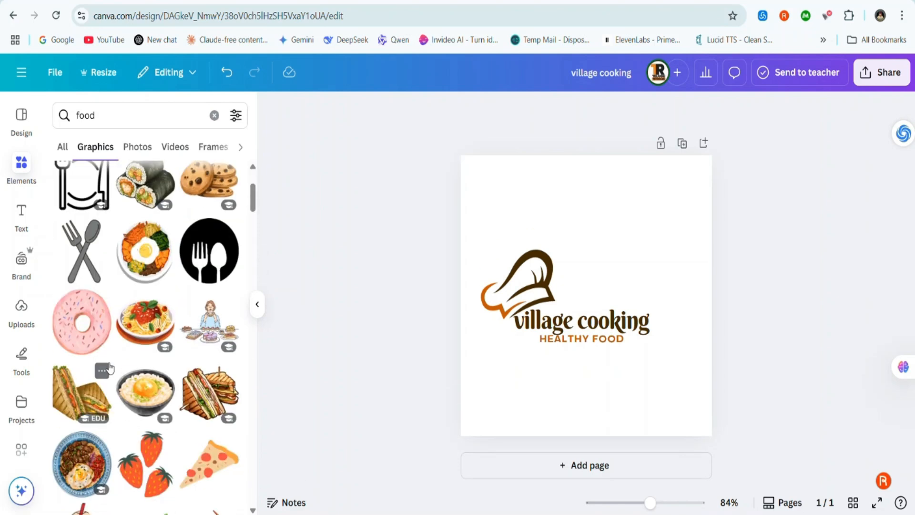
drag(145, 391, 652, 277)
drag(761, 211, 678, 324)
click(559, 416)
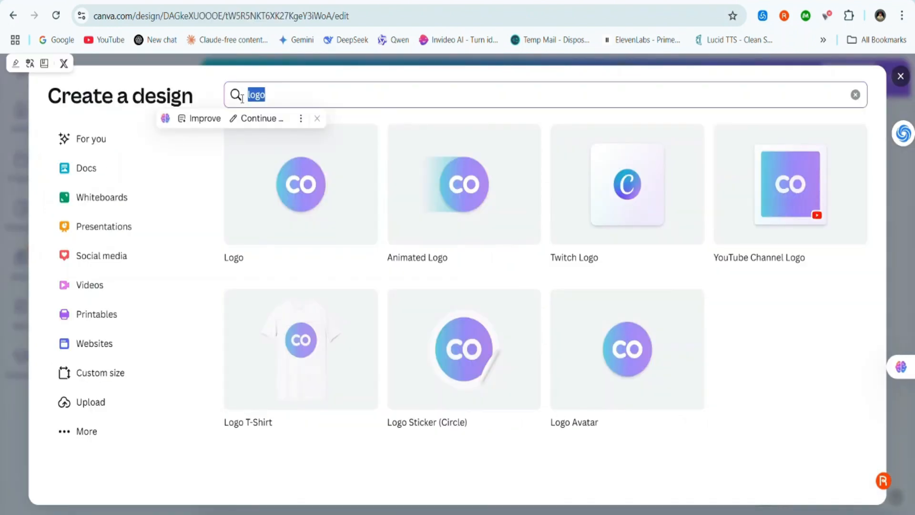
Create a new blank YouTube Banner design and look through its templates.
text(b)
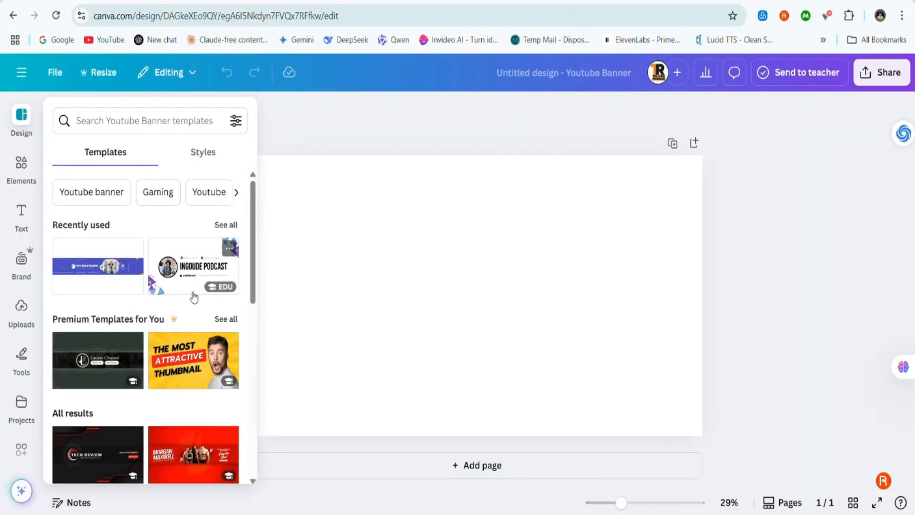
scroll(194, 292, down, 8)
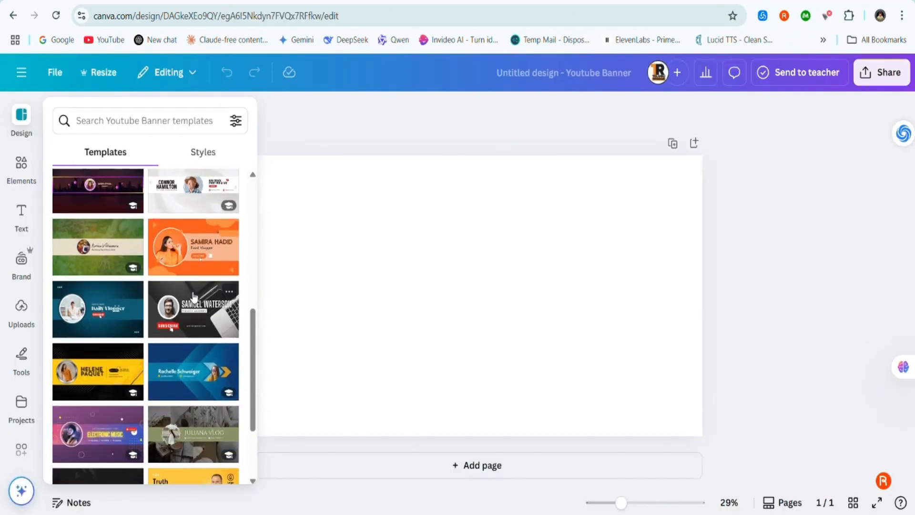
scroll(194, 297, down, 2)
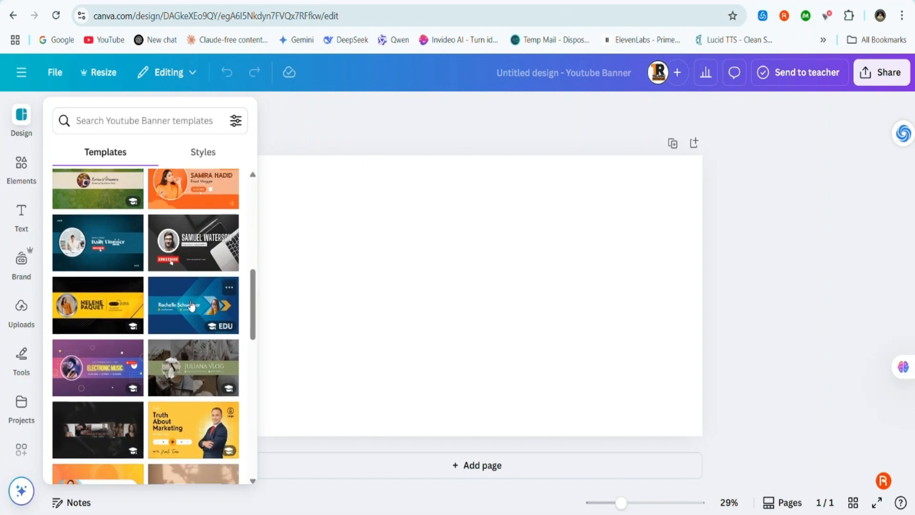
scroll(149, 336, down, 4)
Search the YouTube banner templates for "cooking" and look through the available designs.
click(163, 124)
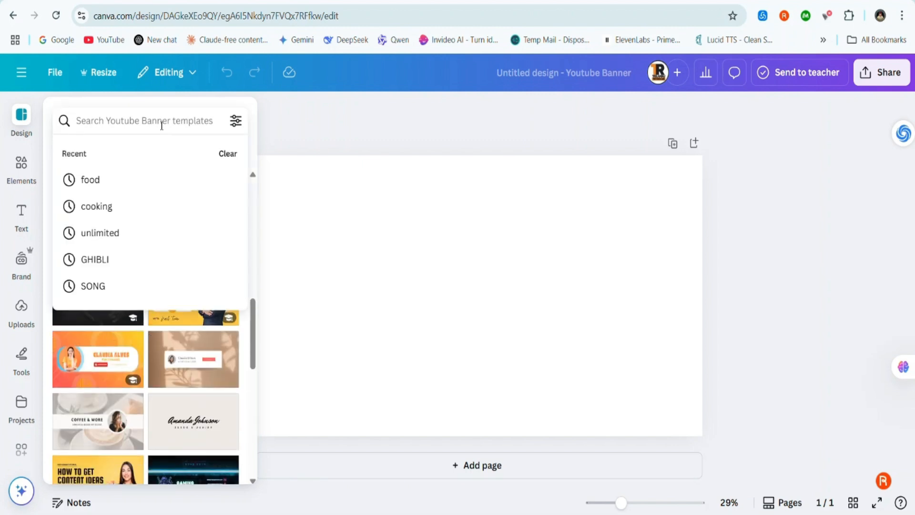
text(cooking)
key(Return)
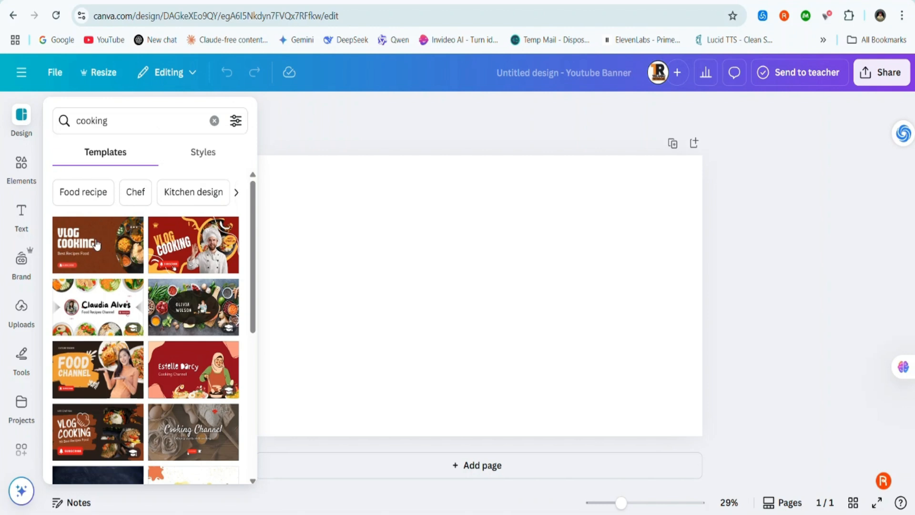
scroll(98, 246, down, 6)
scroll(98, 247, down, 15)
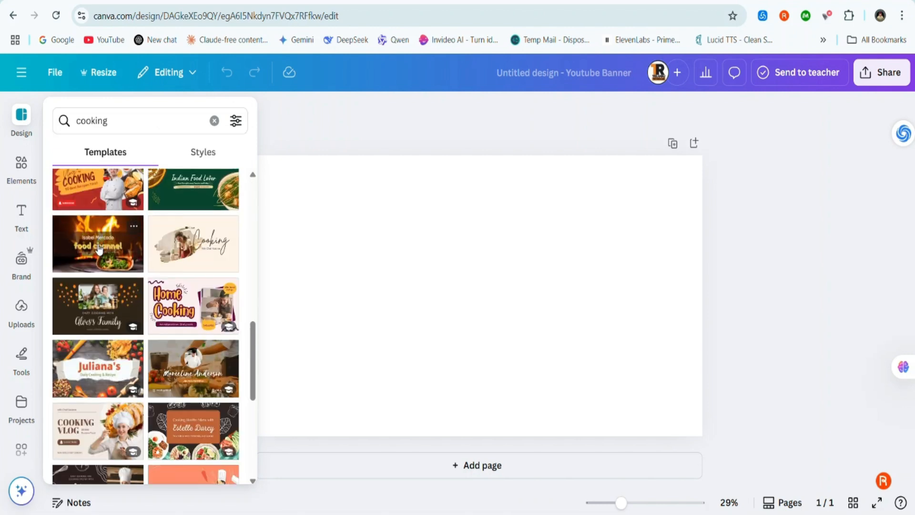
scroll(99, 247, down, 5)
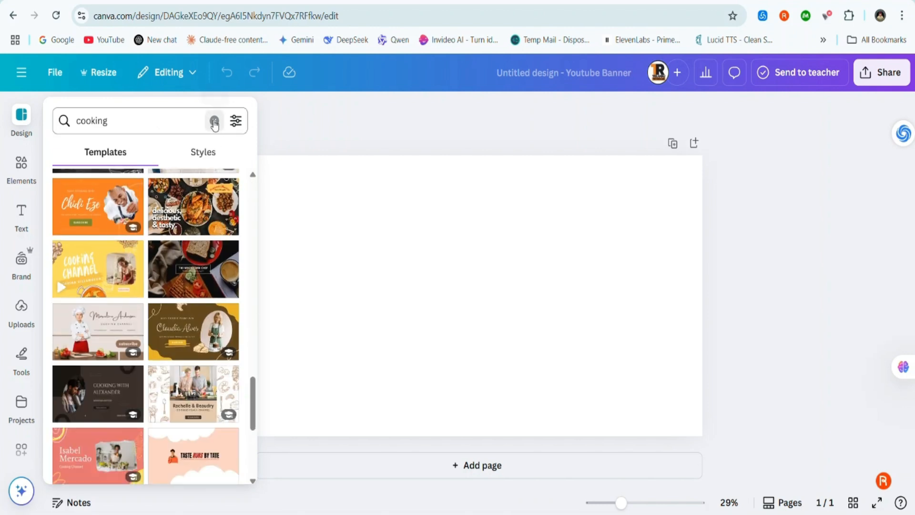
Clear the "cooking" template search and apply the Green and Yellow Gardening YouTube Banner template to the blank page.
click(214, 120)
scroll(181, 291, down, 7)
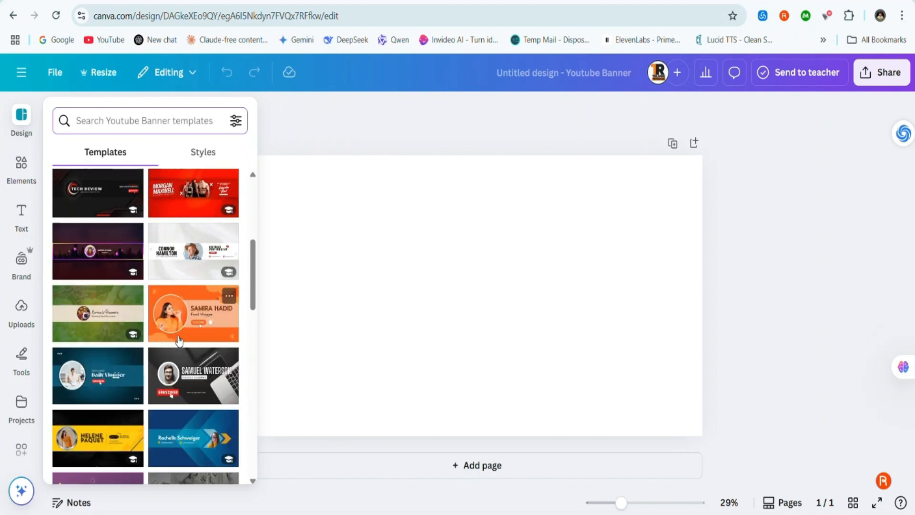
drag(129, 335, 467, 354)
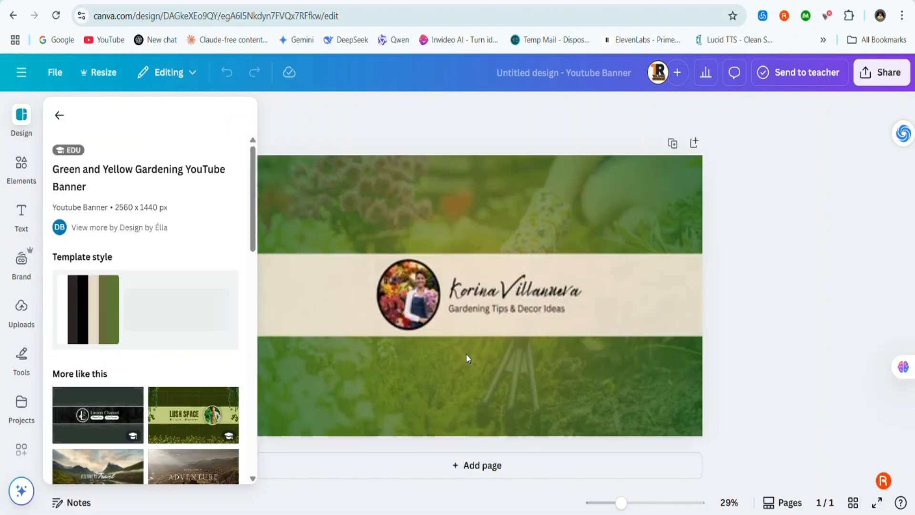
Replace the banner's circular portrait with the blue-rimmed food bowl graphic and change the name text to "village cooking".
click(407, 293)
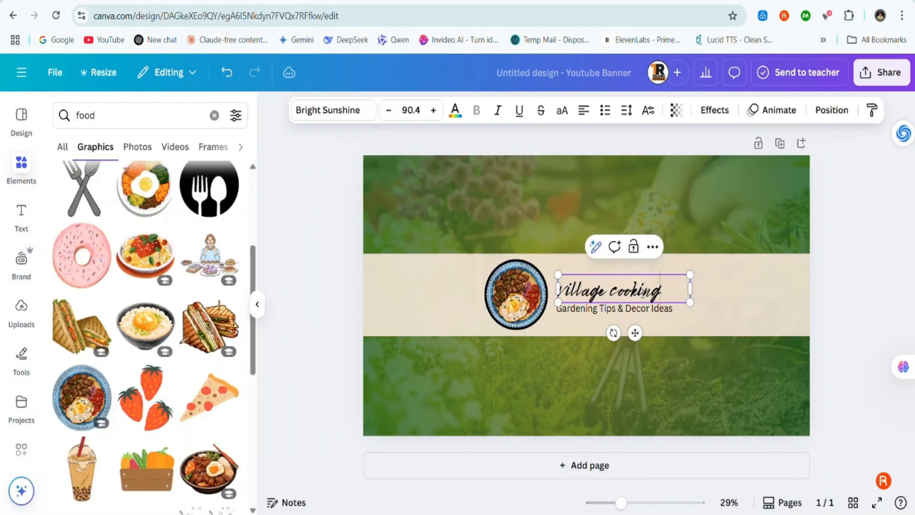
click(682, 385)
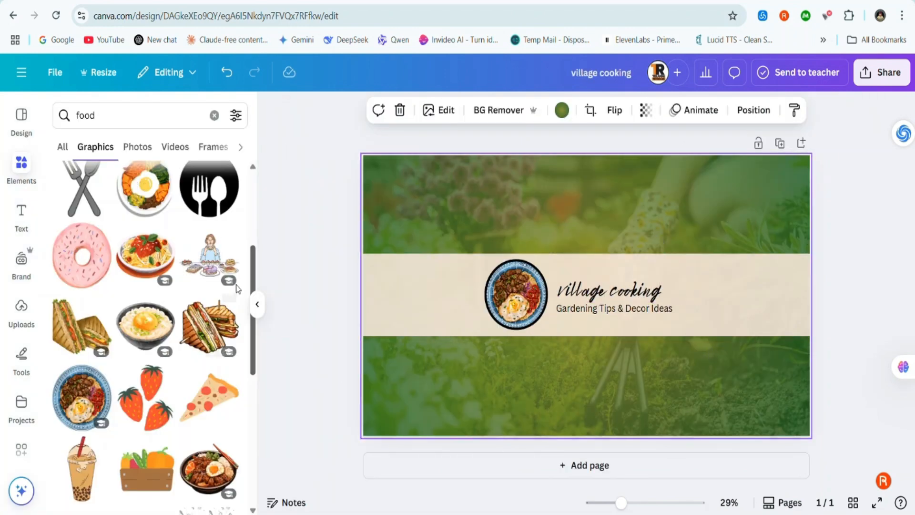
Add the graphic of a woman behind a spread of cakes, scaled to the cream band's height and placed beside the text.
scroll(201, 350, down, 5)
scroll(200, 351, down, 3)
scroll(191, 349, up, 10)
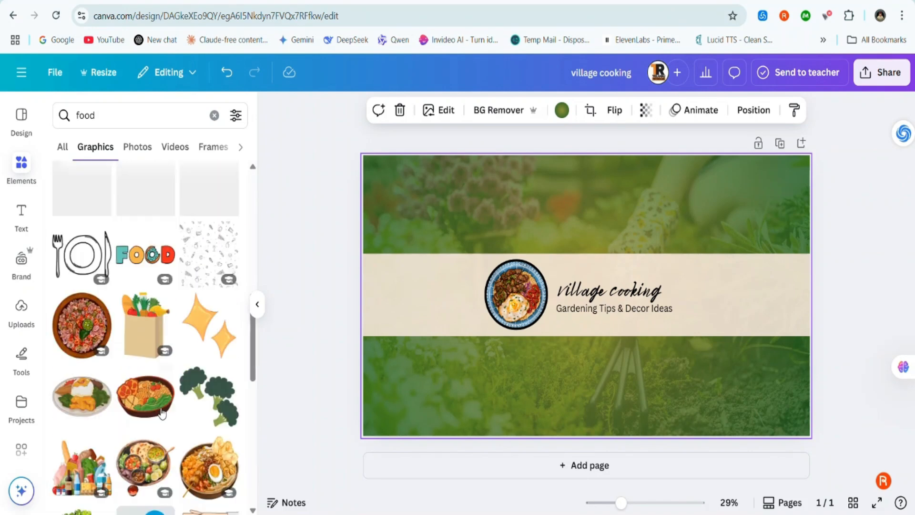
scroll(188, 350, up, 1)
drag(221, 406, 803, 445)
drag(893, 241, 699, 384)
drag(668, 422, 746, 292)
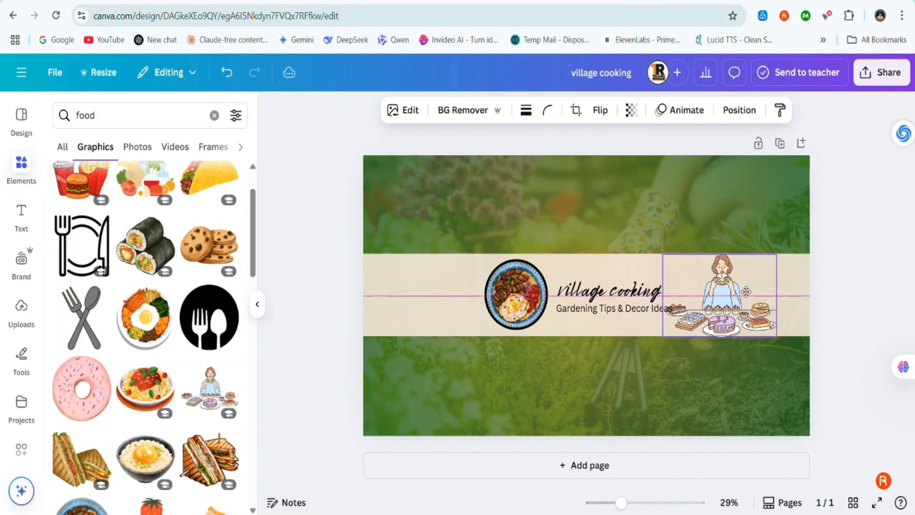
Scale the woman-with-cakes graphic down within the cream band and set its transparency to 34.
drag(777, 254, 746, 280)
click(632, 110)
drag(659, 164, 601, 165)
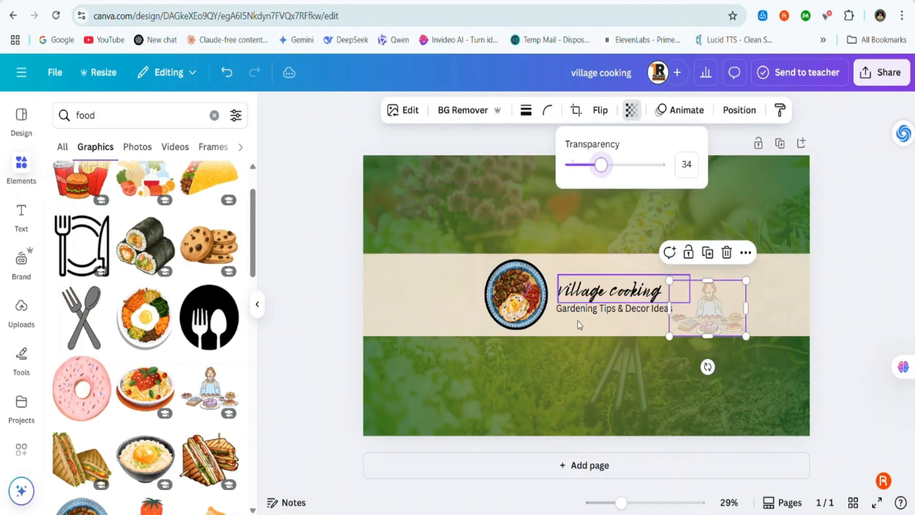
click(577, 402)
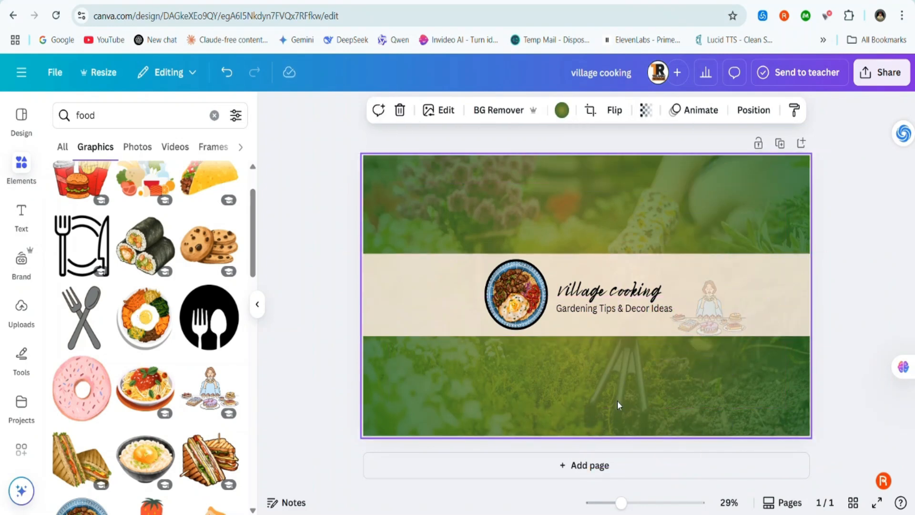